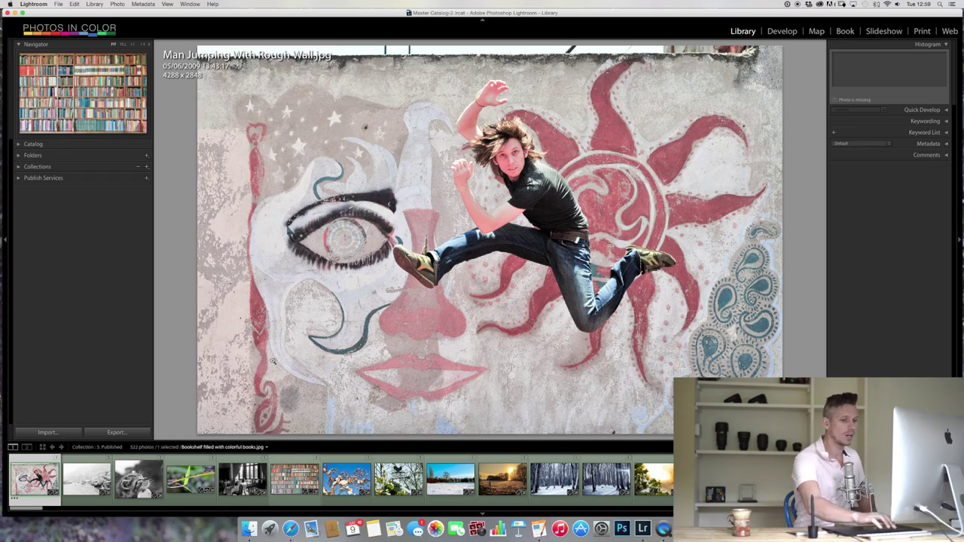
# Step: Switch to the thumbnail grid of the 522-photo '5. Published' collection
pyautogui.press('g')
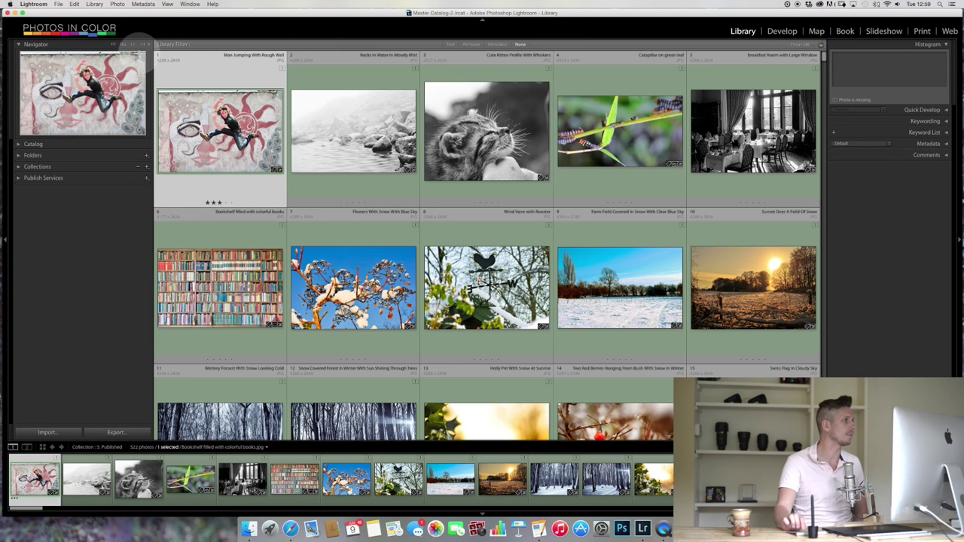
# Step: Collapse the Histogram panel while keeping the Navigator preview expanded
pyautogui.click(20, 45)
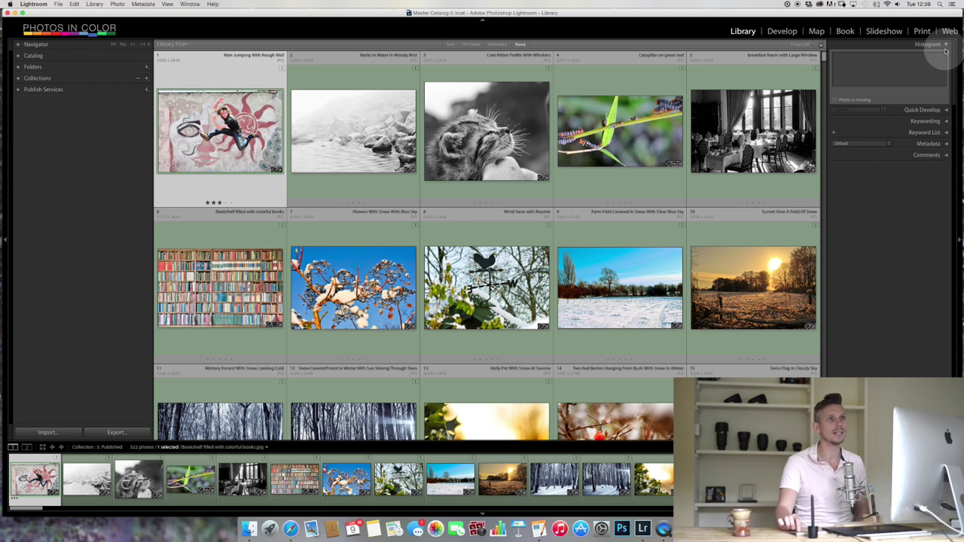
pyautogui.click(948, 45)
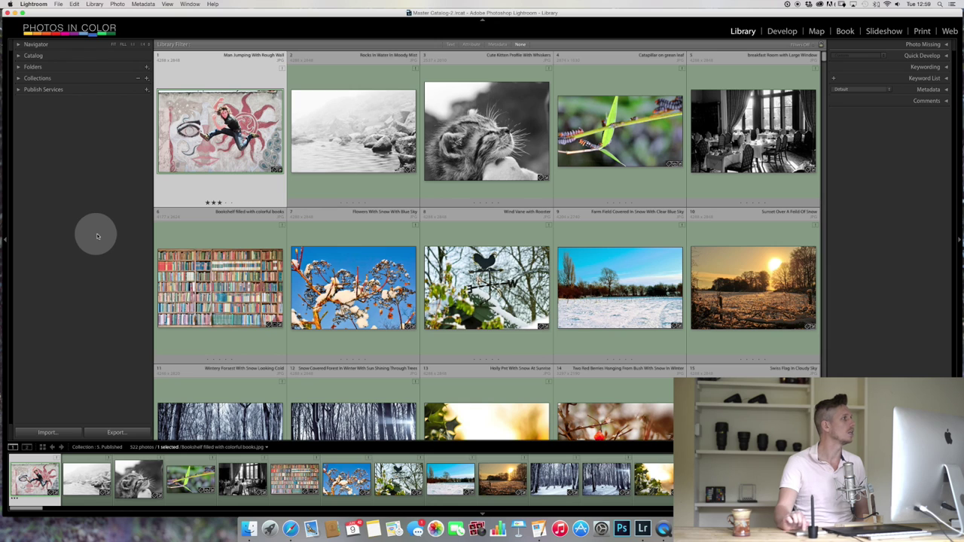
pyautogui.click(20, 45)
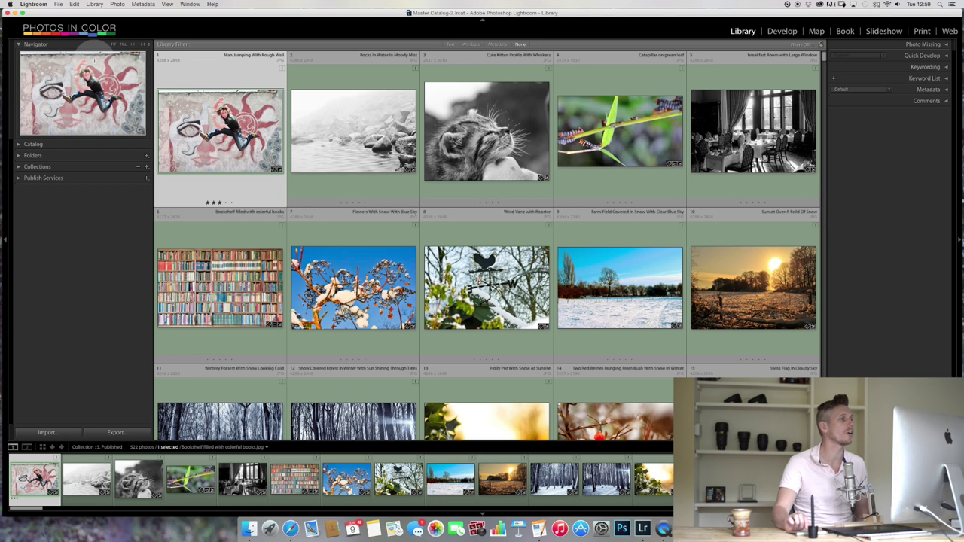
pyautogui.scroll(-6, 455, 297)
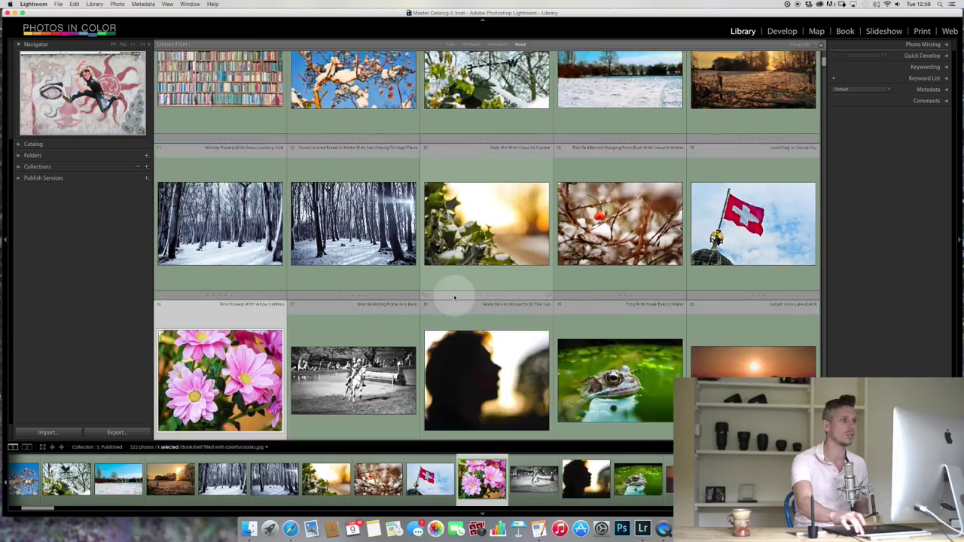
# Step: Show photo titles in the grid and select photo 306, World In Your Hands Concept Map
pyautogui.press('j')
pyautogui.press('Home')
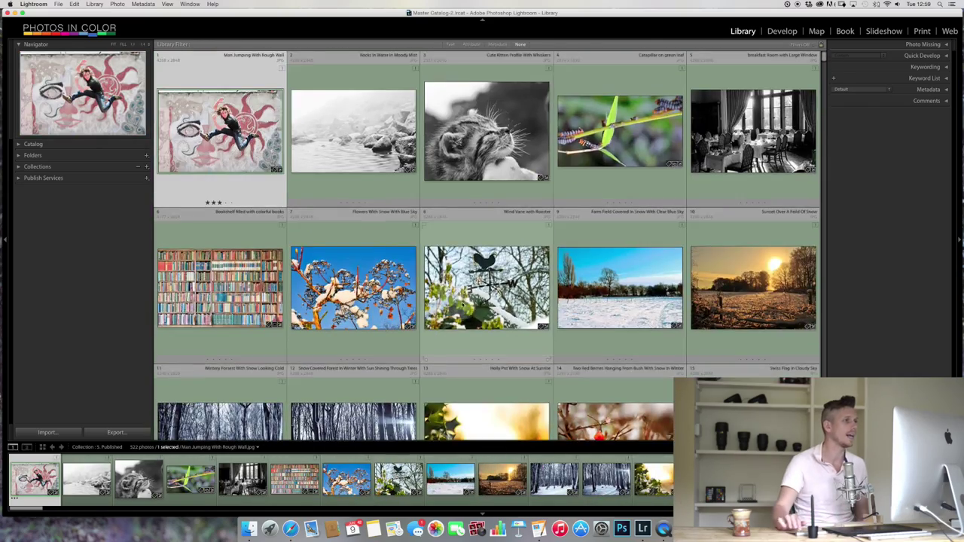
pyautogui.scroll(-8, 592, 380)
pyautogui.scroll(-10, 592, 381)
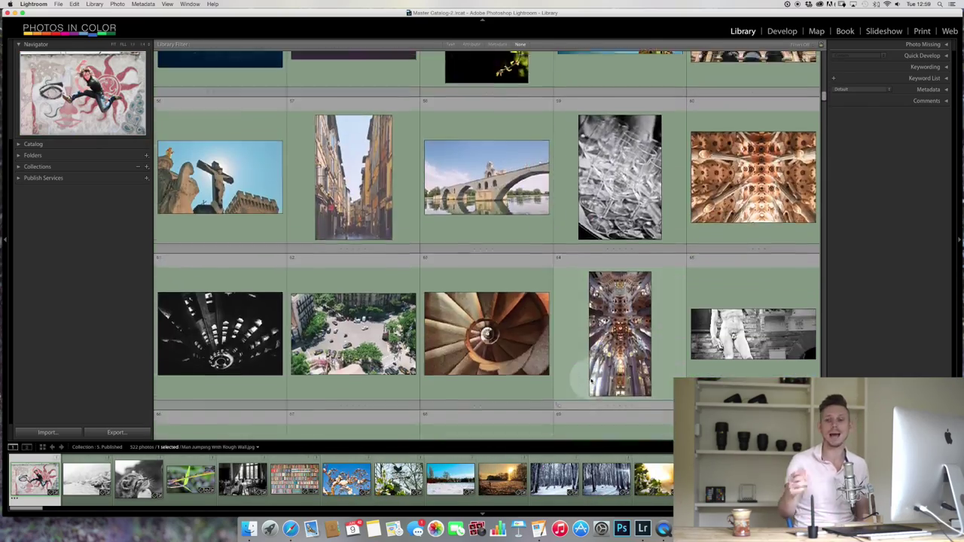
pyautogui.scroll(-15, 591, 381)
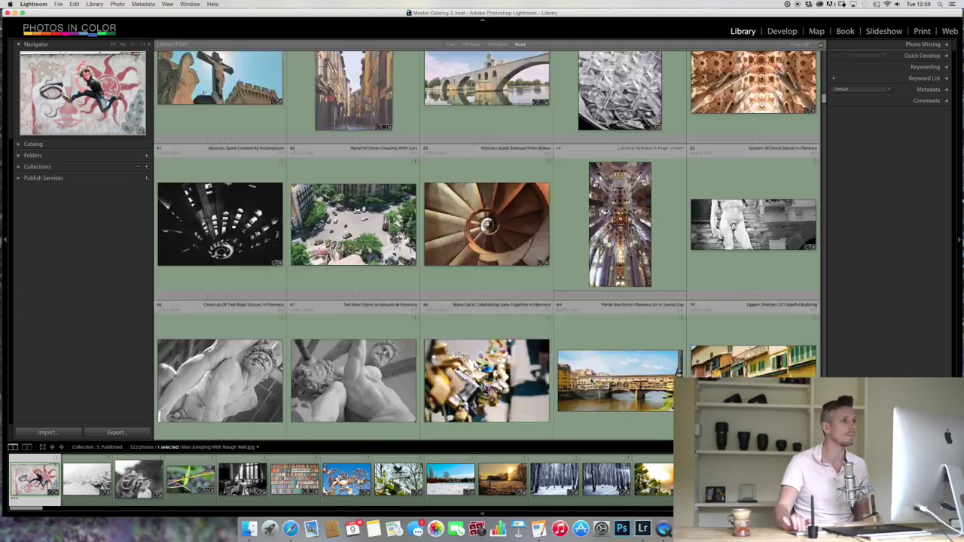
pyautogui.scroll(-20, 591, 381)
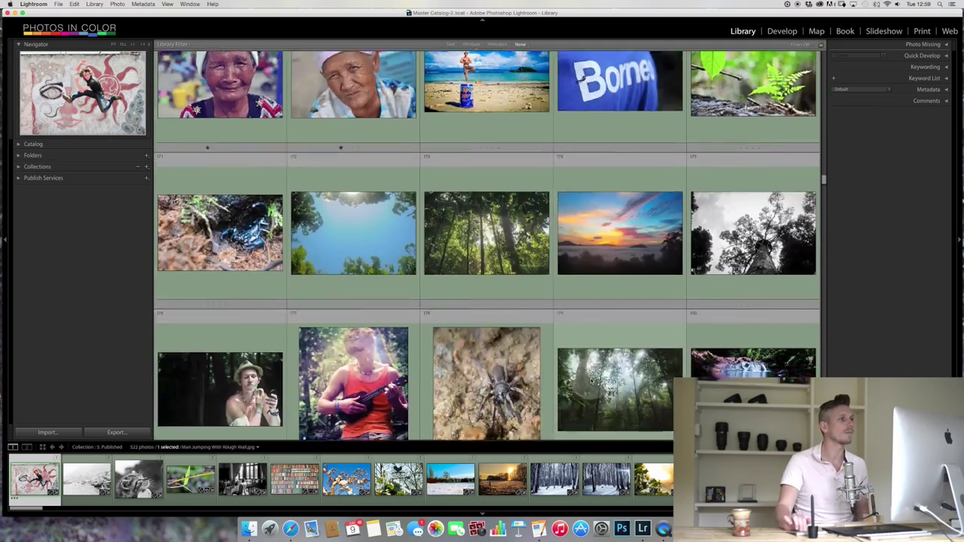
pyautogui.scroll(-20, 591, 380)
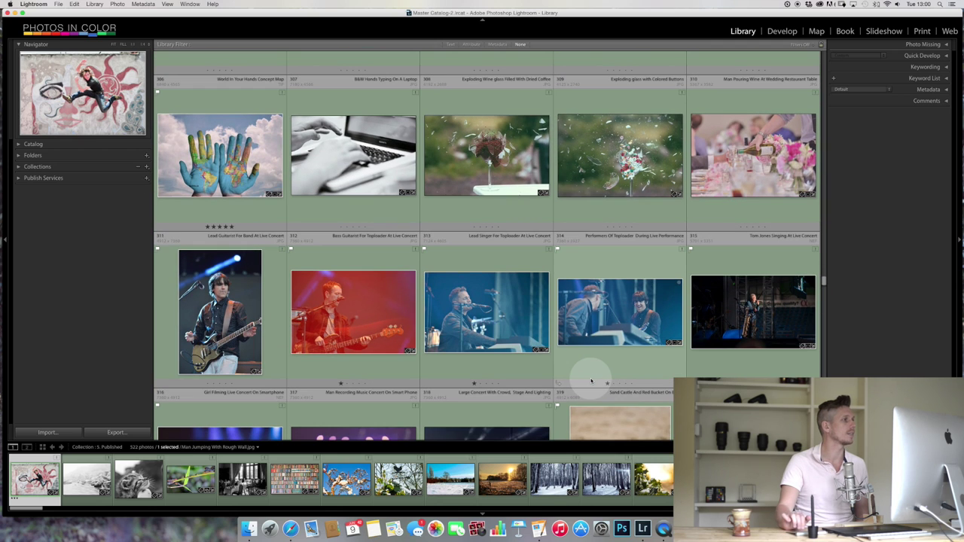
pyautogui.click(220, 153)
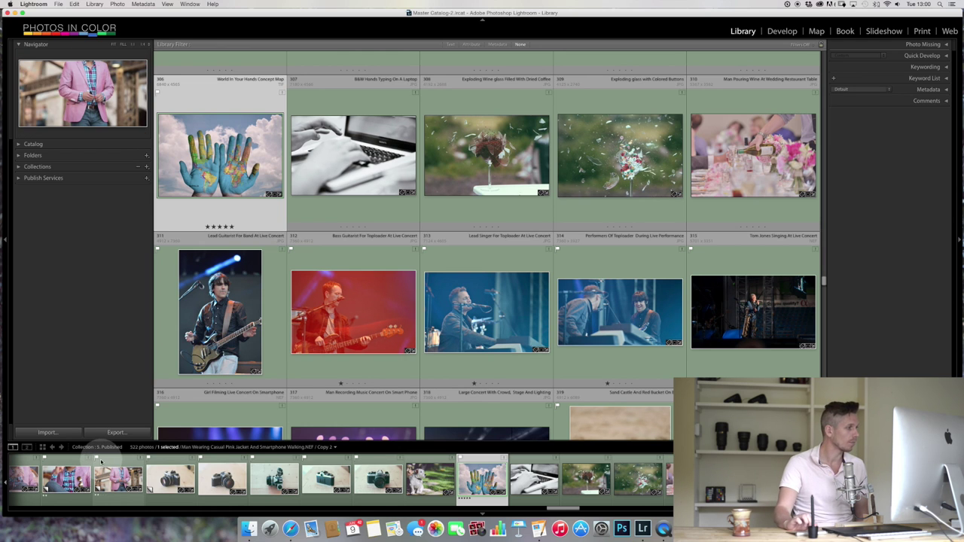
# Step: Pick the wild daisies thumbnail (photo 337) from the filmstrip
pyautogui.hscroll(3, 640, 482)
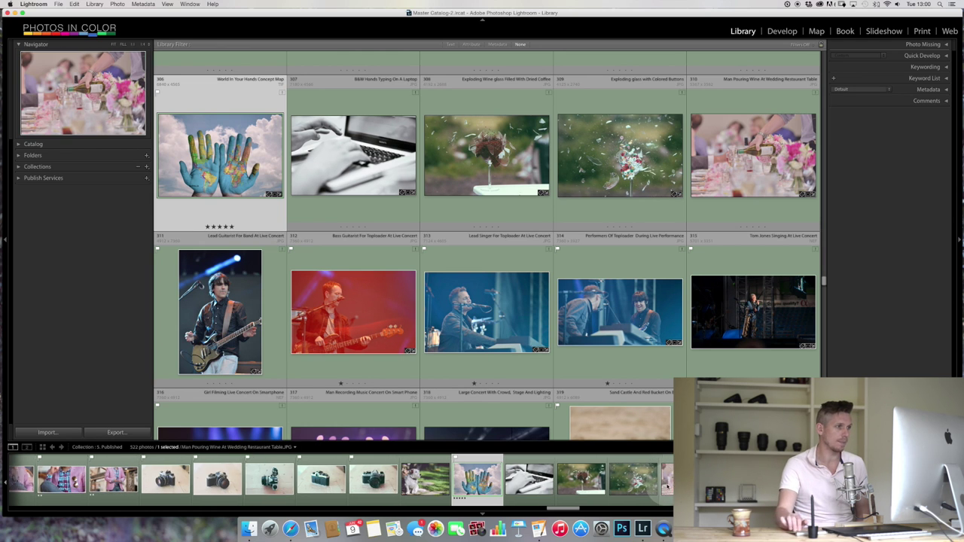
pyautogui.hscroll(15, 668, 488)
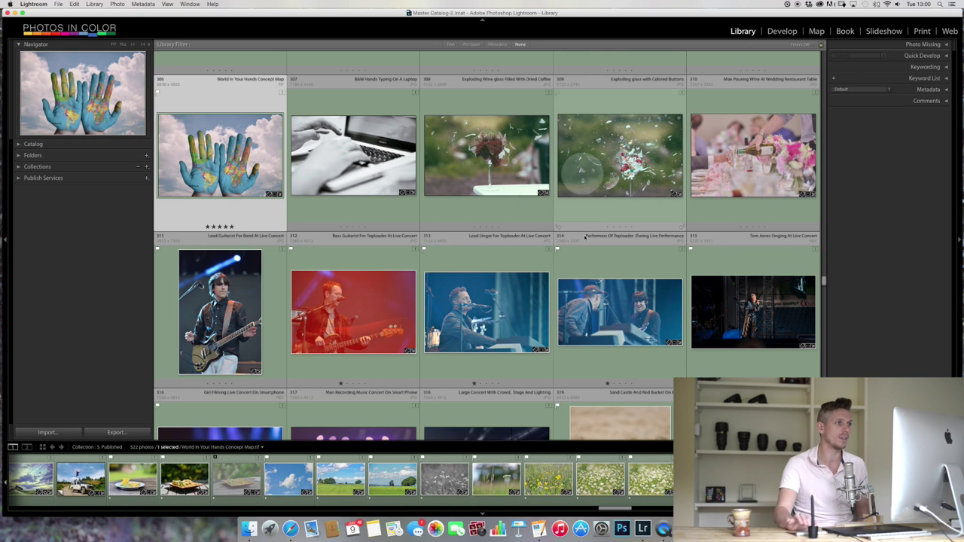
pyautogui.scroll(-15, 582, 292)
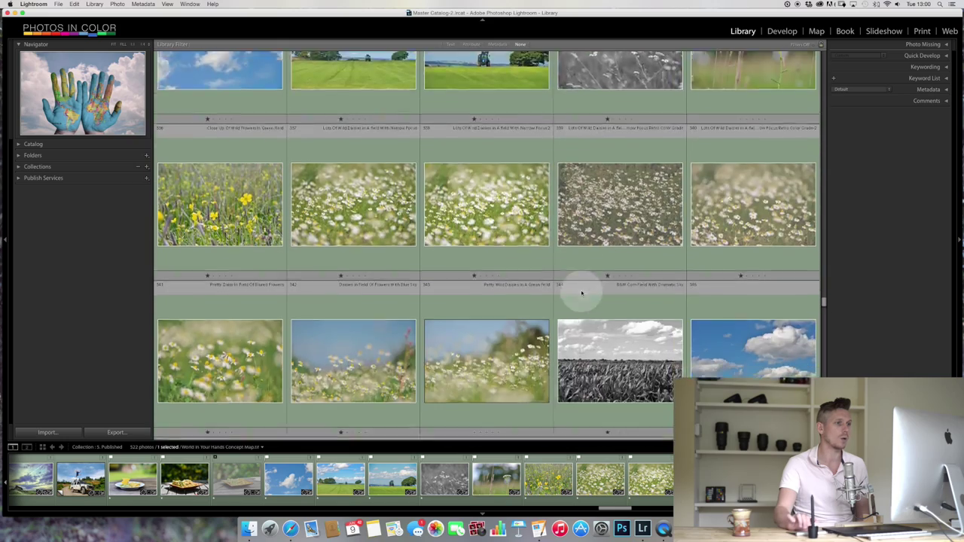
pyautogui.scroll(12, 582, 293)
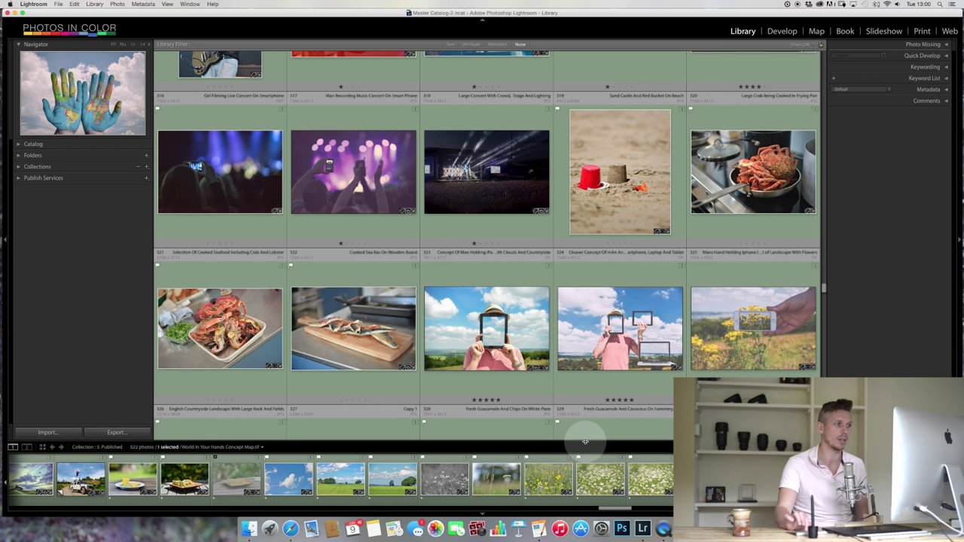
pyautogui.click(595, 483)
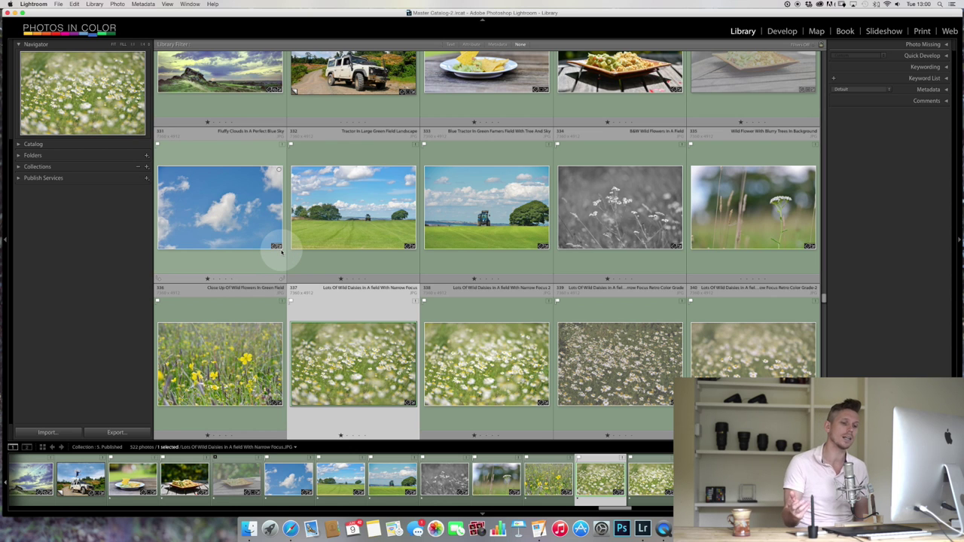
pyautogui.press('e')
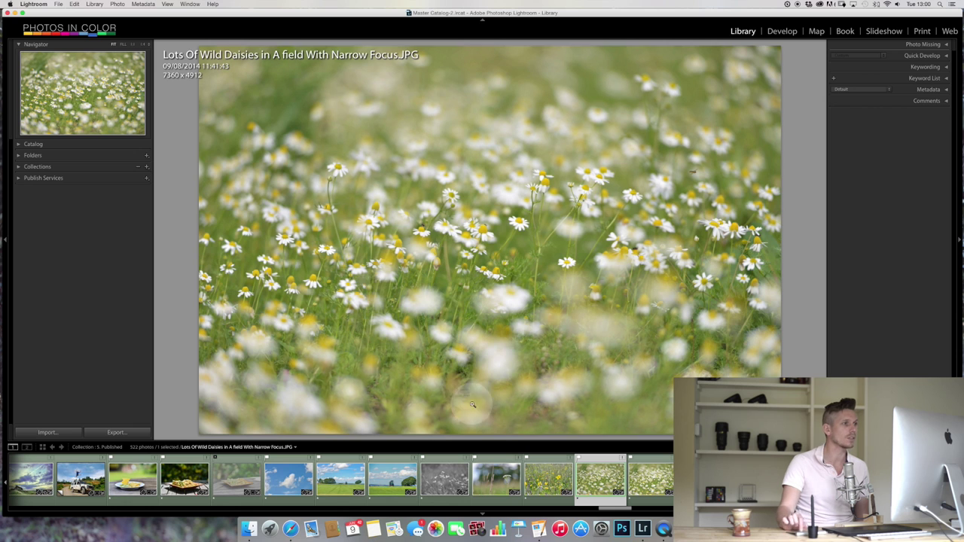
pyautogui.click(458, 215)
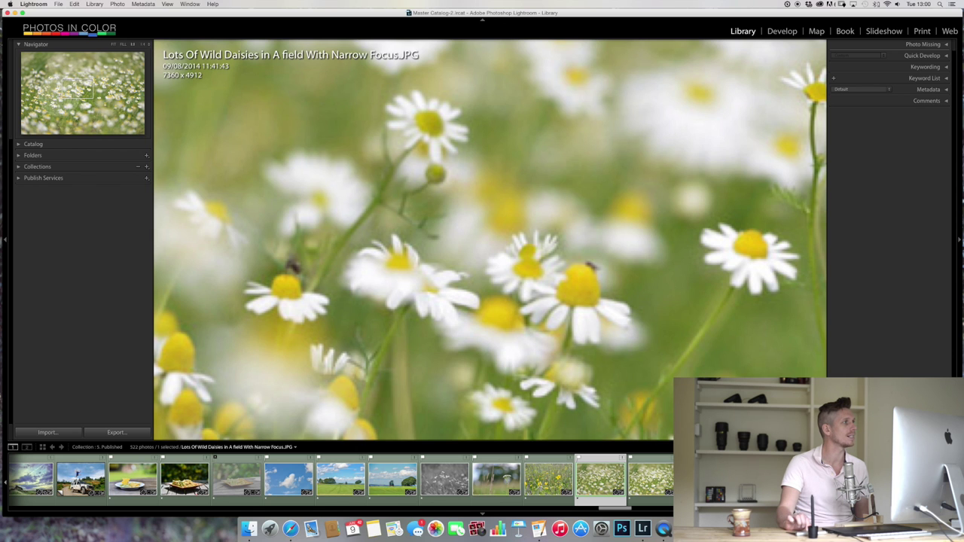
pyautogui.moveTo(78, 89)
pyautogui.mouseDown()
pyautogui.moveTo(60, 79)
pyautogui.moveTo(46, 87)
pyautogui.moveTo(80, 98)
pyautogui.mouseUp()
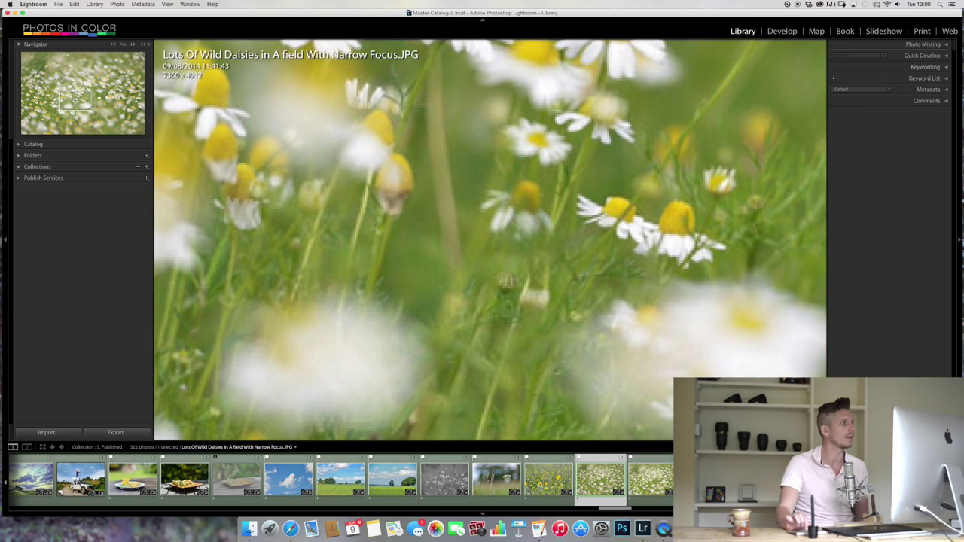
pyautogui.click(390, 244)
pyautogui.scroll(10, 389, 247)
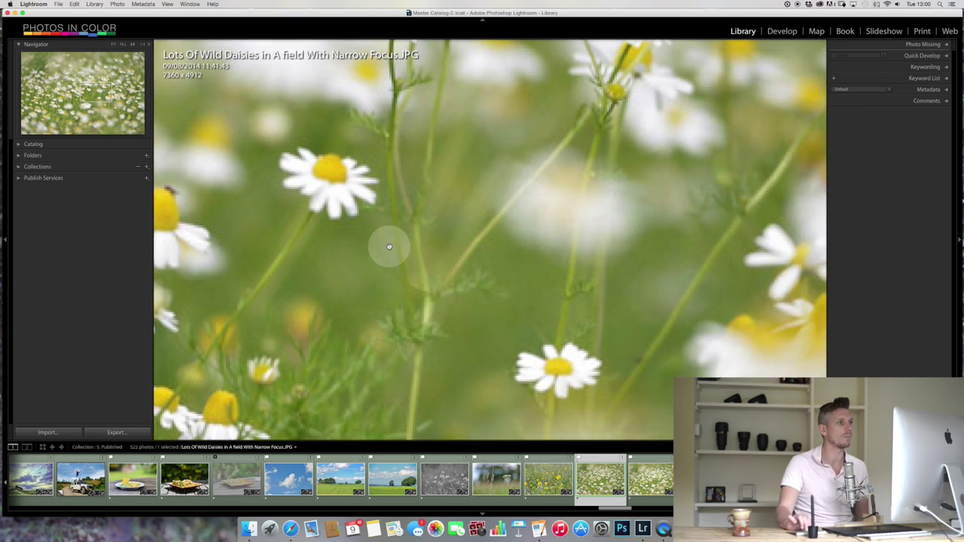
pyautogui.hscroll(-5, 389, 246)
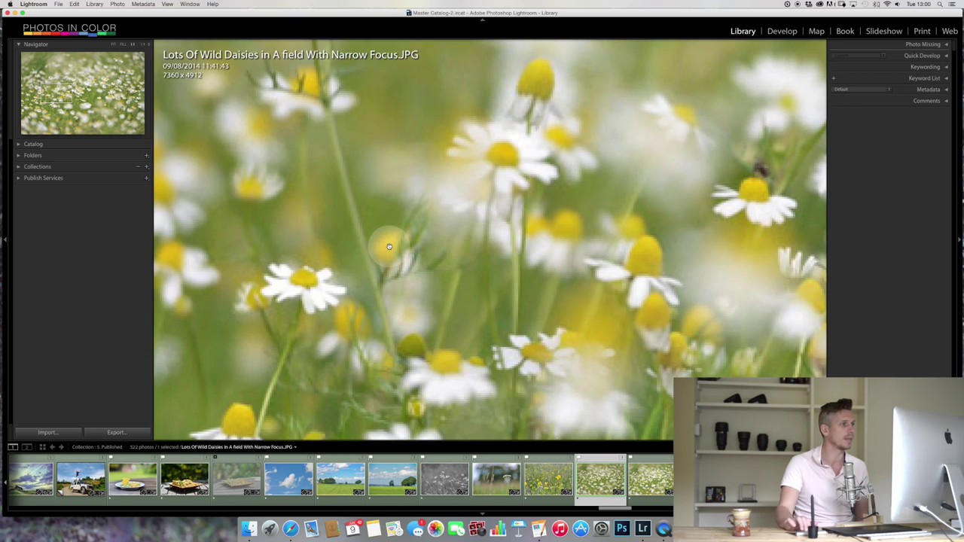
pyautogui.click(505, 239)
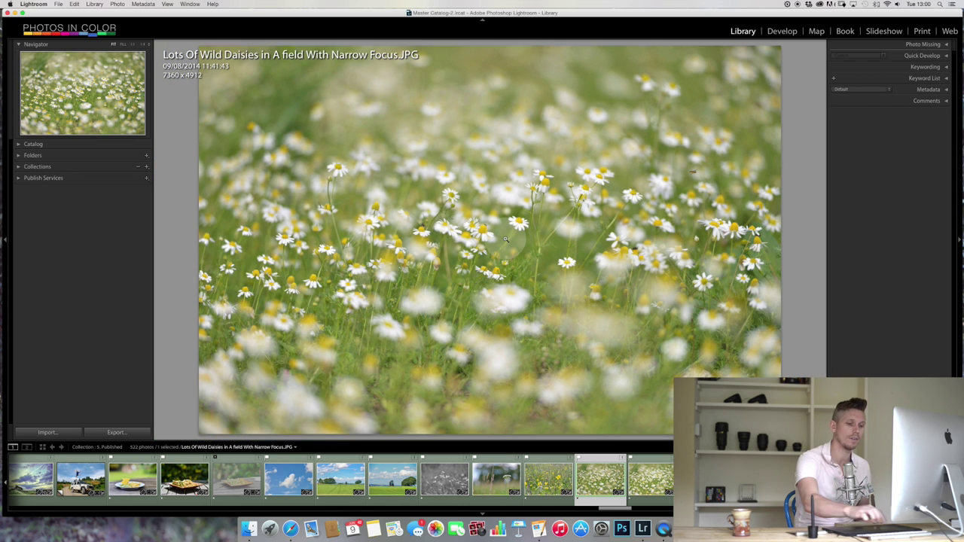
pyautogui.doubleClick(505, 239)
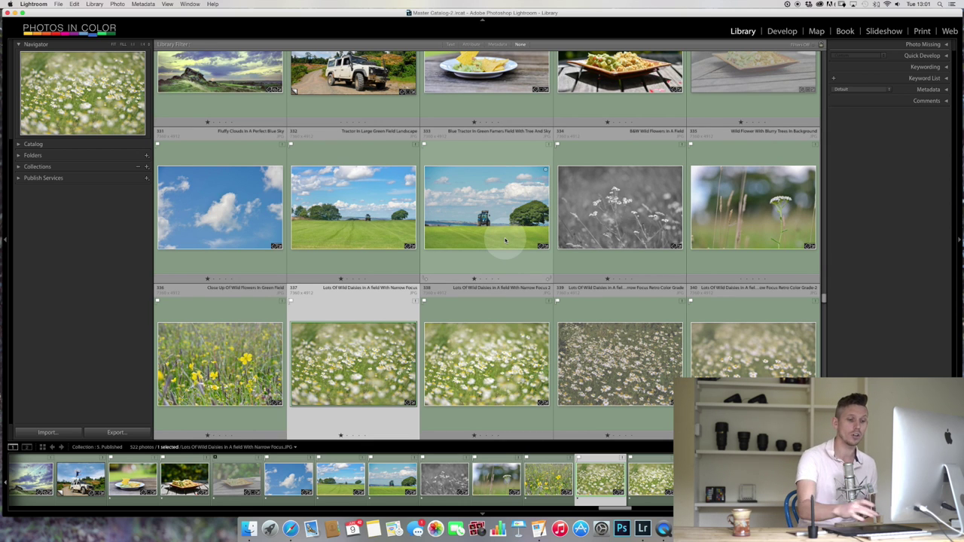
pyautogui.press('e')
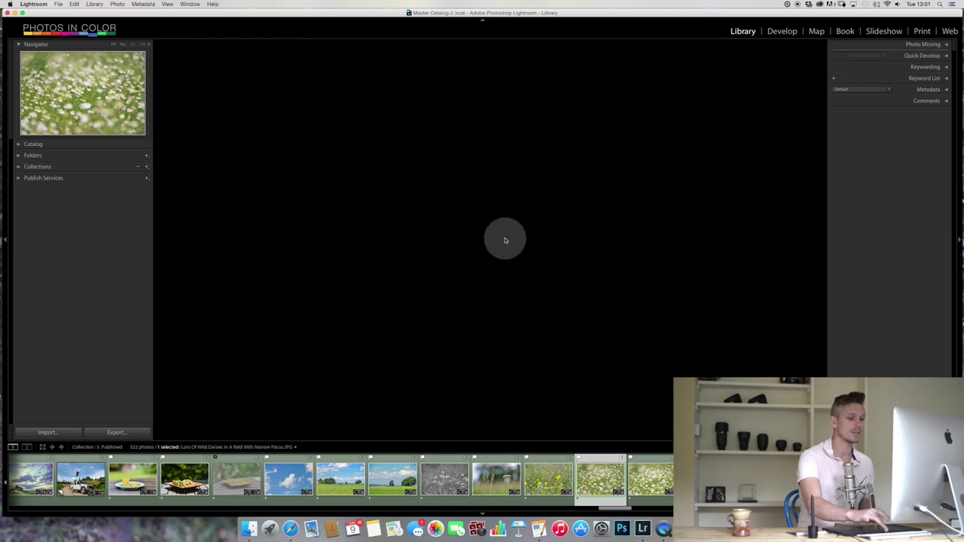
pyautogui.doubleClick(506, 239)
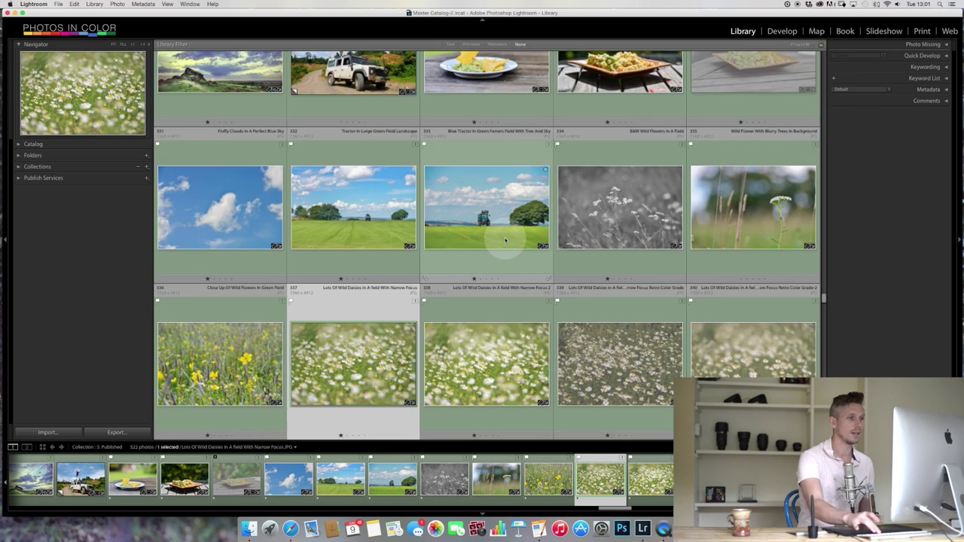
pyautogui.press('l')
pyautogui.press('l')
pyautogui.press('l')
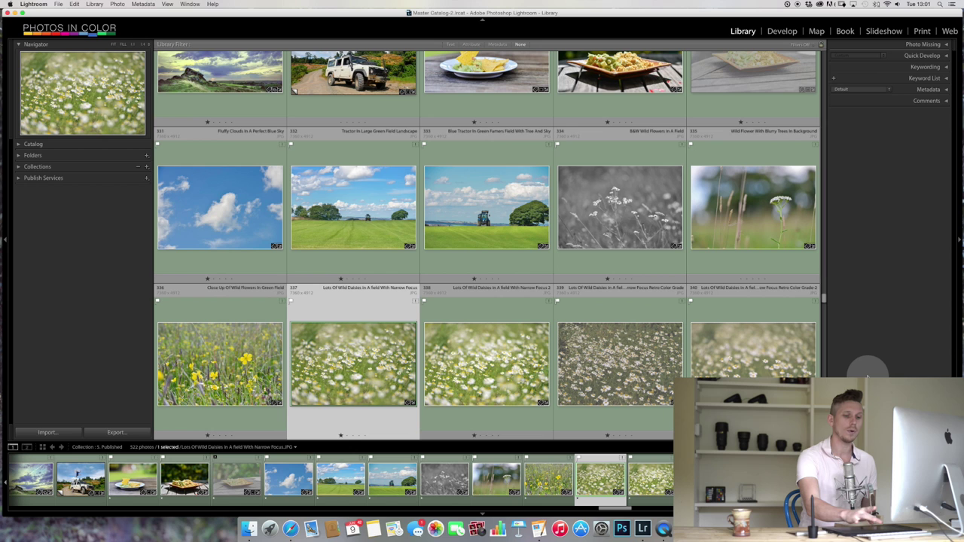
# Step: Dim the lights, then hide the side panels to show the dessert photo large
pyautogui.press('l')
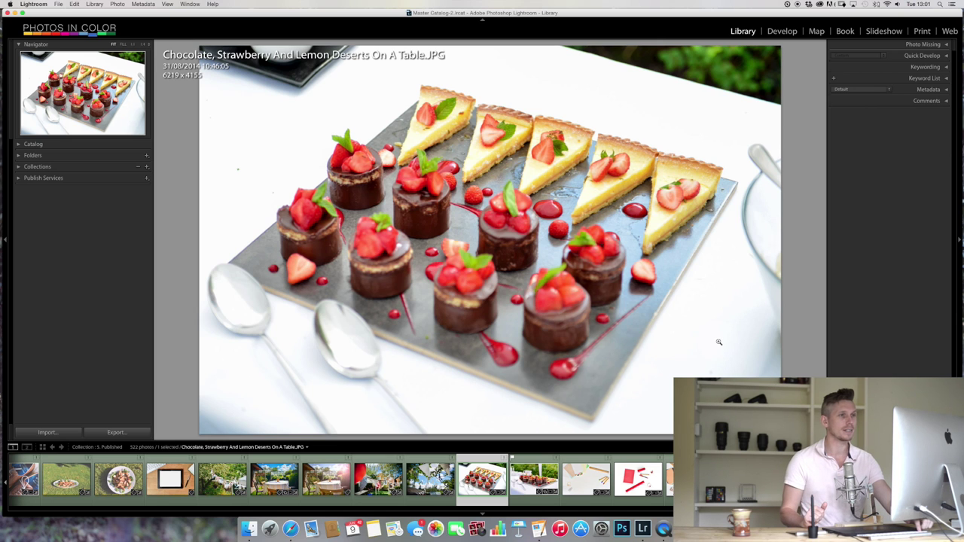
pyautogui.press('Tab')
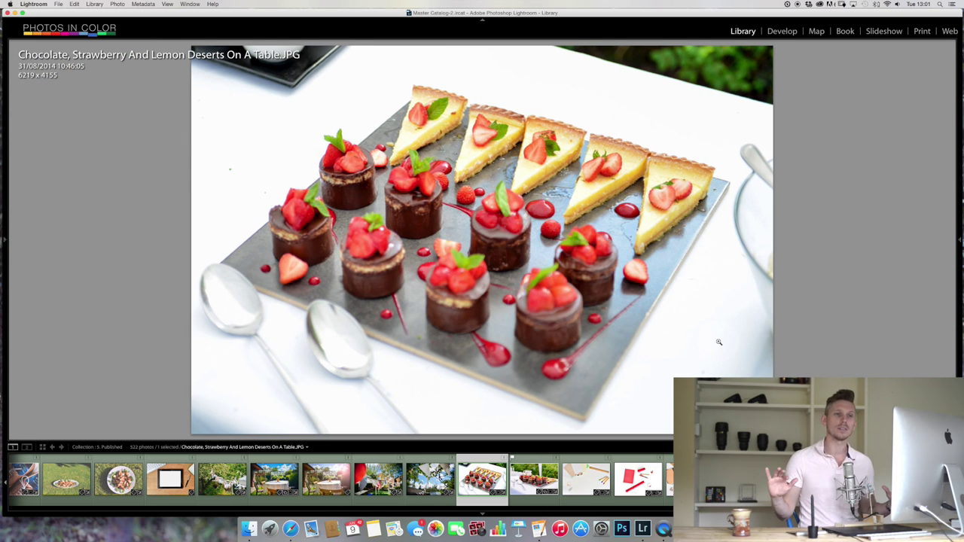
# Step: Hide all bars, step forward to the black-and-white laptop-and-coffee photo, and collapse the Navigator
pyautogui.hotkey('shift', 'Tab')
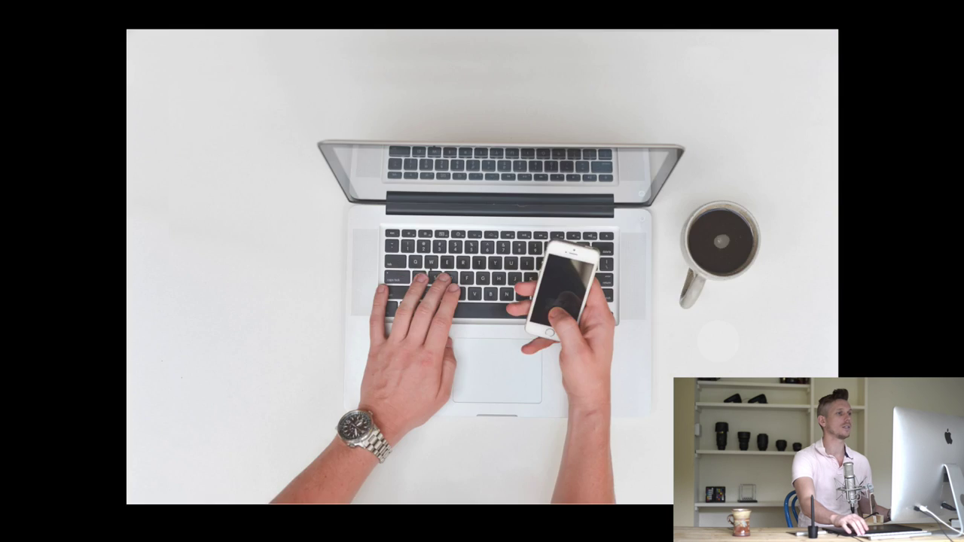
pyautogui.press('Right')
pyautogui.press('Right')
pyautogui.press('Right')
pyautogui.press('Right')
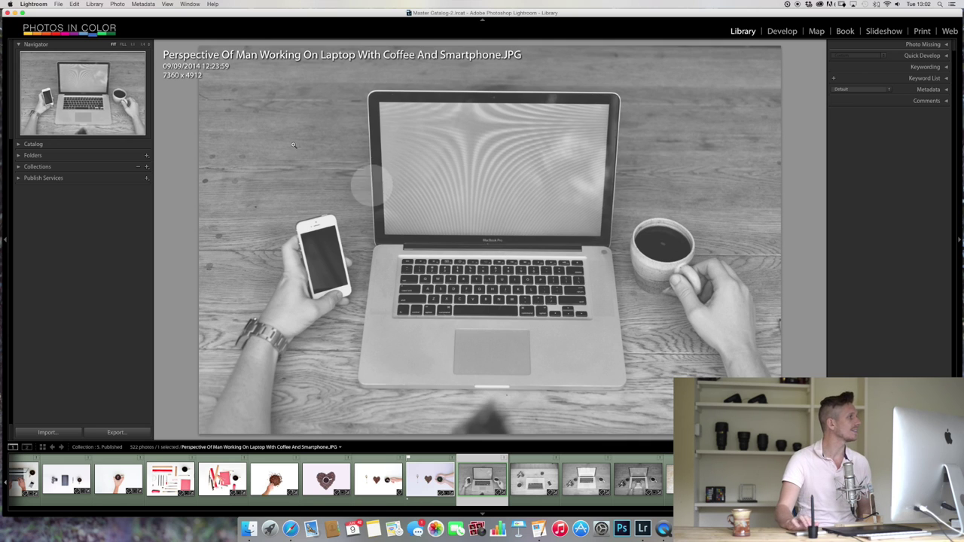
pyautogui.click(20, 44)
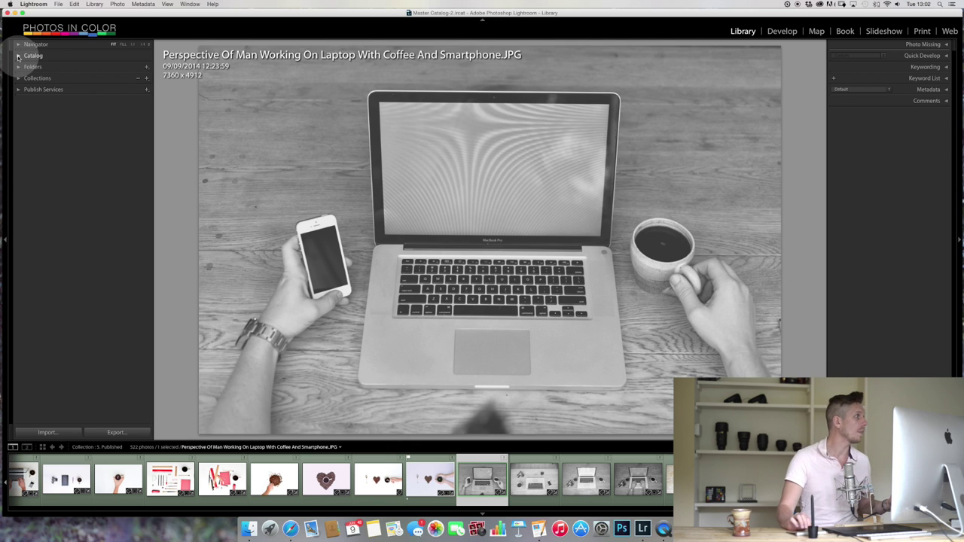
# Step: Expand the Catalog panel to view its photo sources, then collapse it again
pyautogui.click(19, 56)
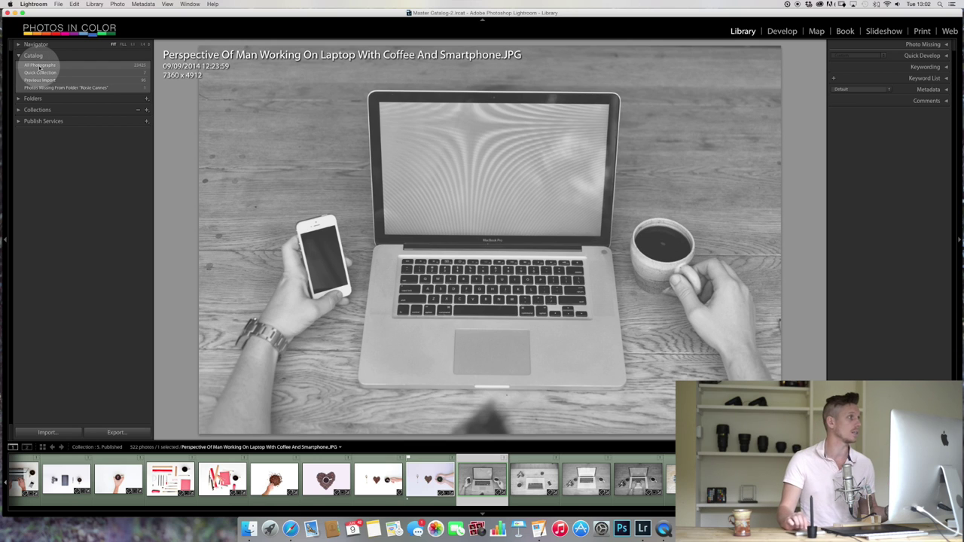
pyautogui.click(69, 72)
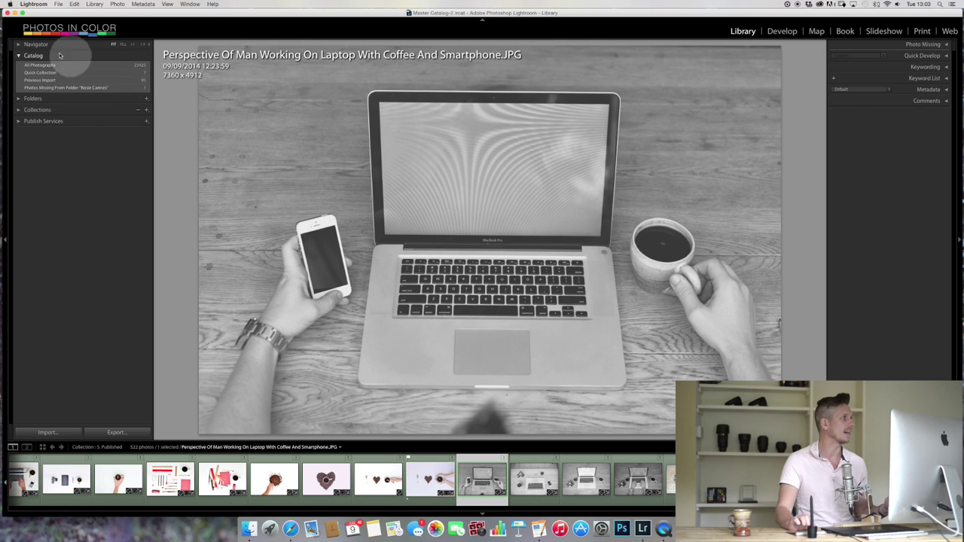
pyautogui.click(19, 56)
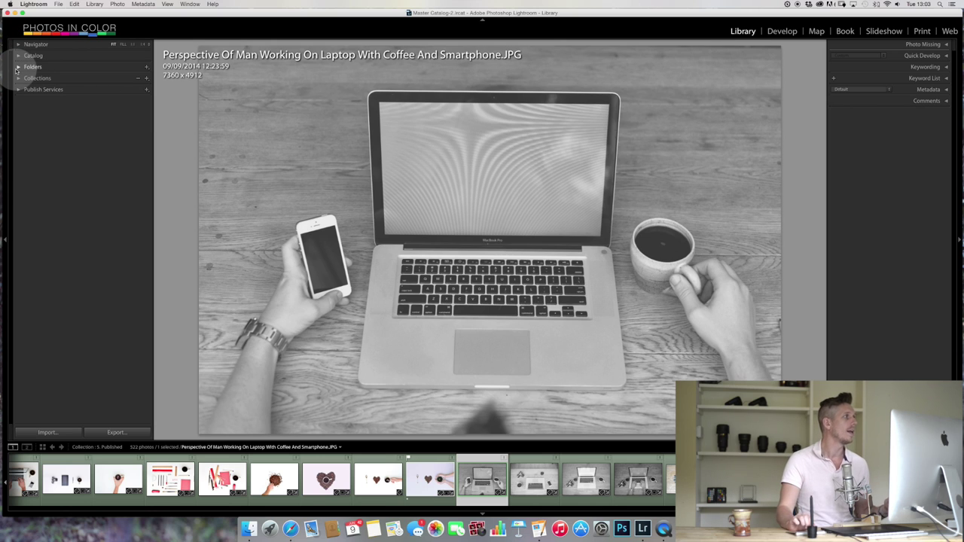
# Step: Expand Folders, list the Macintosh HD folders, and select the Vegas Strip folder
pyautogui.click(18, 67)
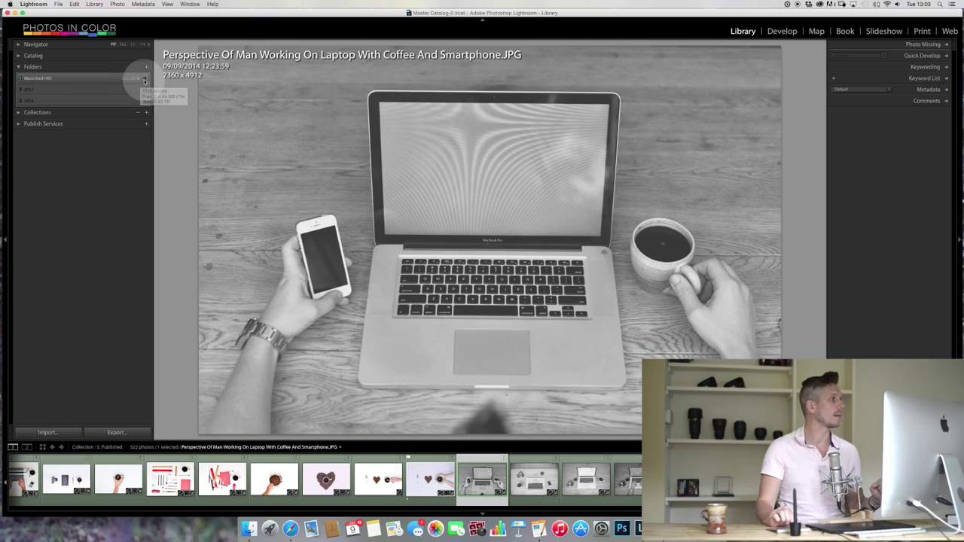
pyautogui.click(144, 80)
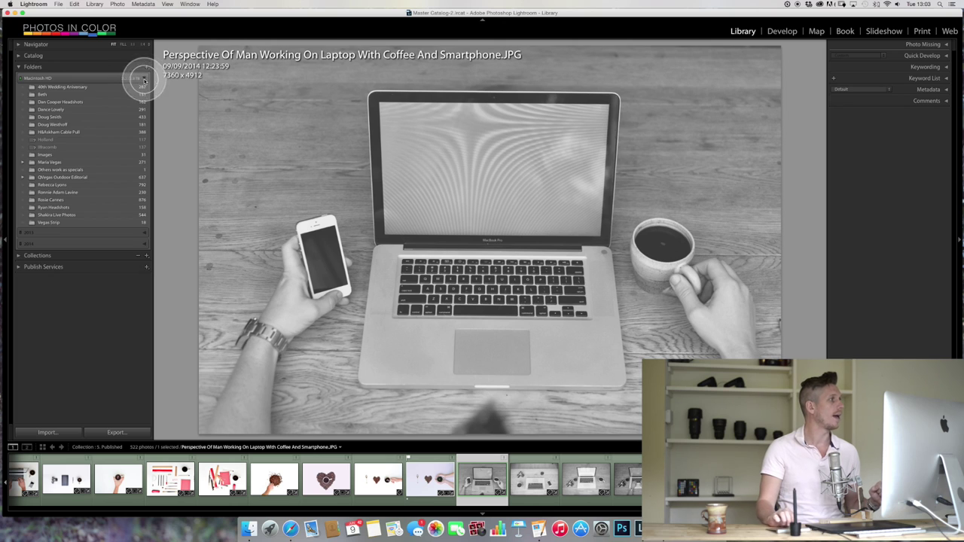
pyautogui.scroll(-1, 59, 179)
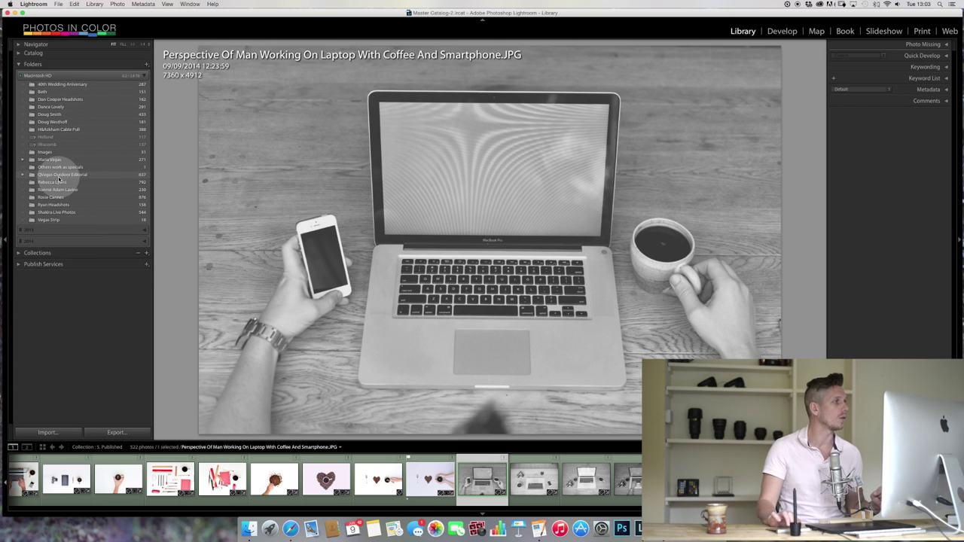
pyautogui.scroll(1, 59, 179)
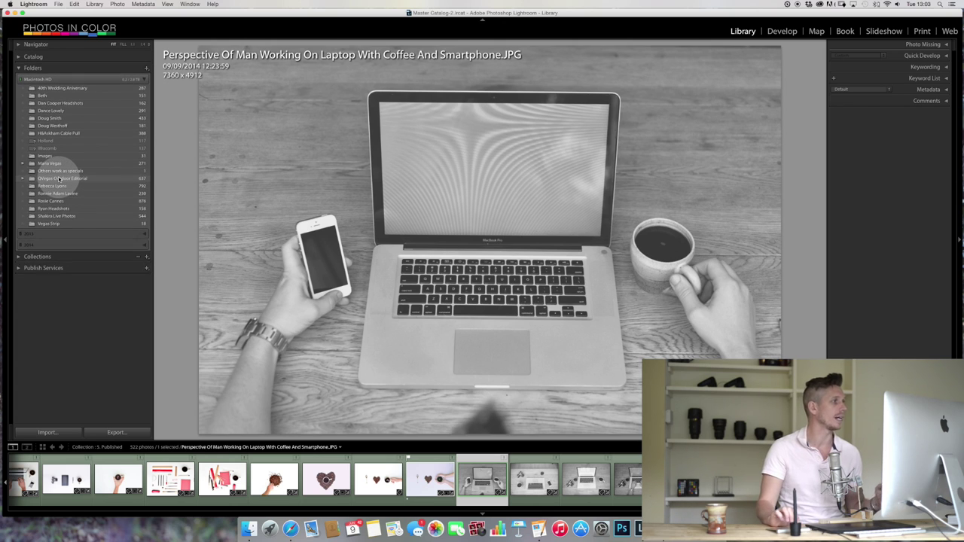
pyautogui.click(59, 223)
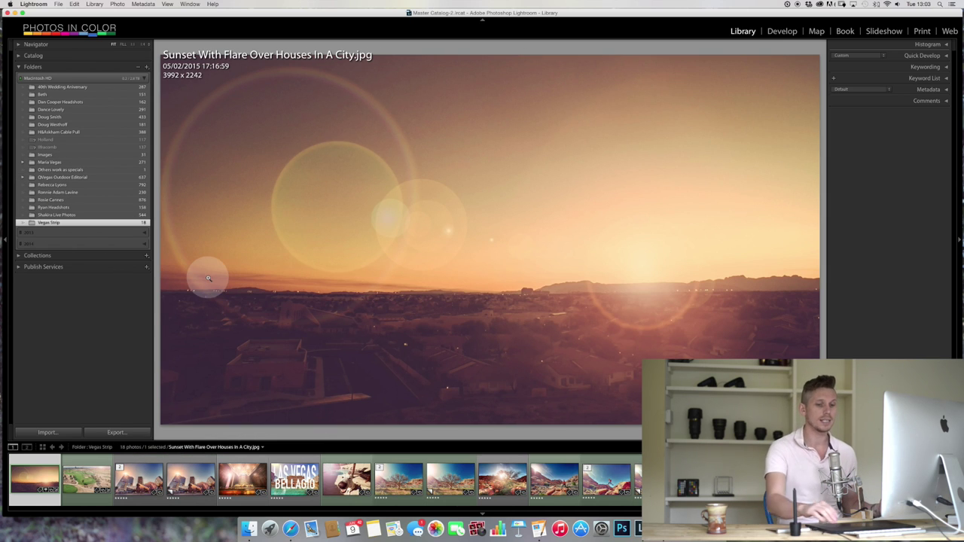
# Step: Step back and forth through the Vegas Strip photos
pyautogui.press('Right')
pyautogui.press('Right')
pyautogui.press('Right')
pyautogui.press('Right')
pyautogui.press('Right')
pyautogui.press('Right')
pyautogui.press('Right')
pyautogui.press('Right')
pyautogui.press('Right')
pyautogui.press('Right')
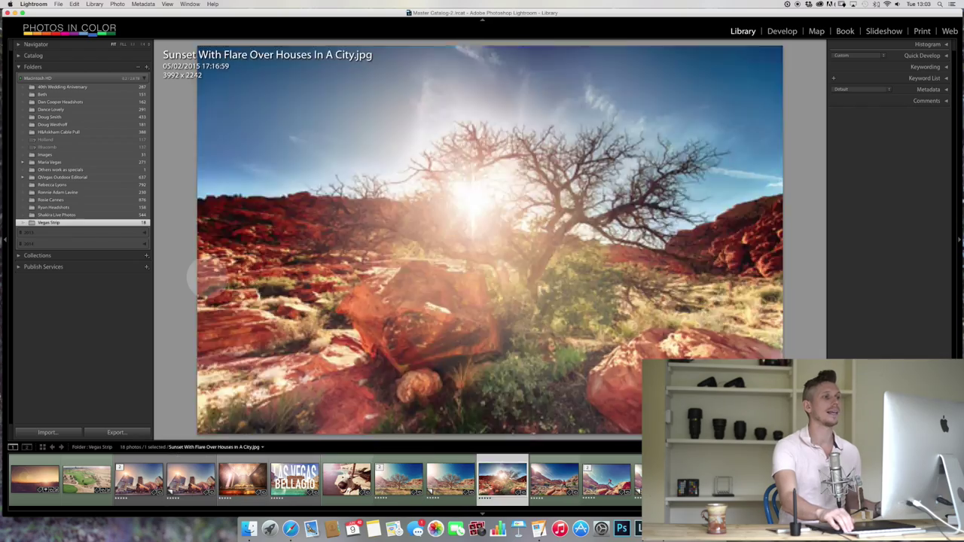
pyautogui.press('Right')
pyautogui.press('Right')
pyautogui.press('Right')
pyautogui.press('Left')
pyautogui.press('Left')
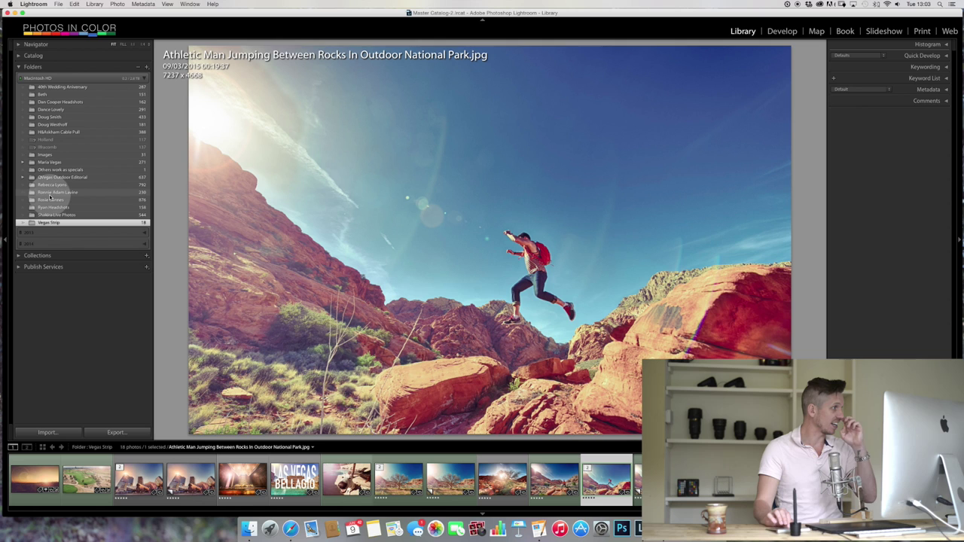
# Step: Open the outdoor model-shoot folder, view the black-dress portrait, and swap Macintosh HD for the 2013 drive
pyautogui.click(51, 200)
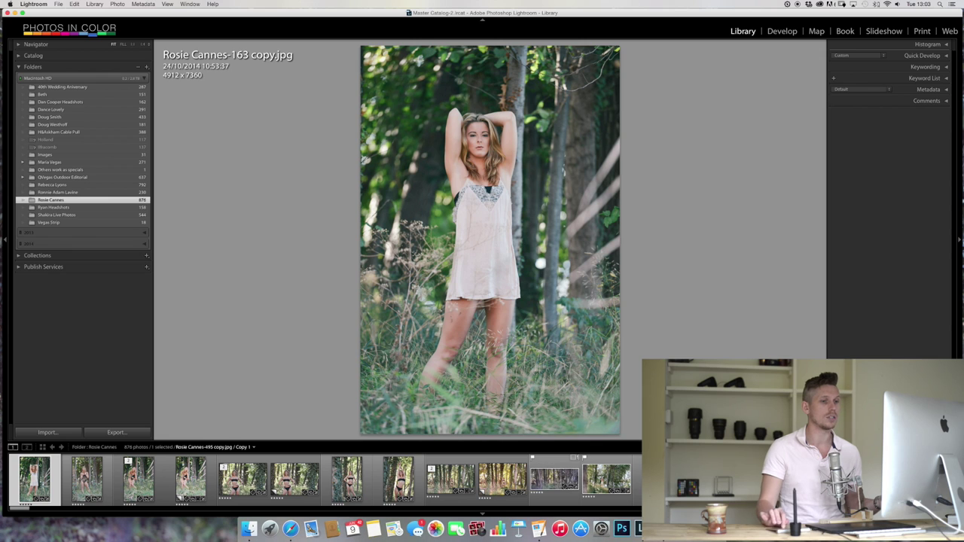
pyautogui.click(398, 480)
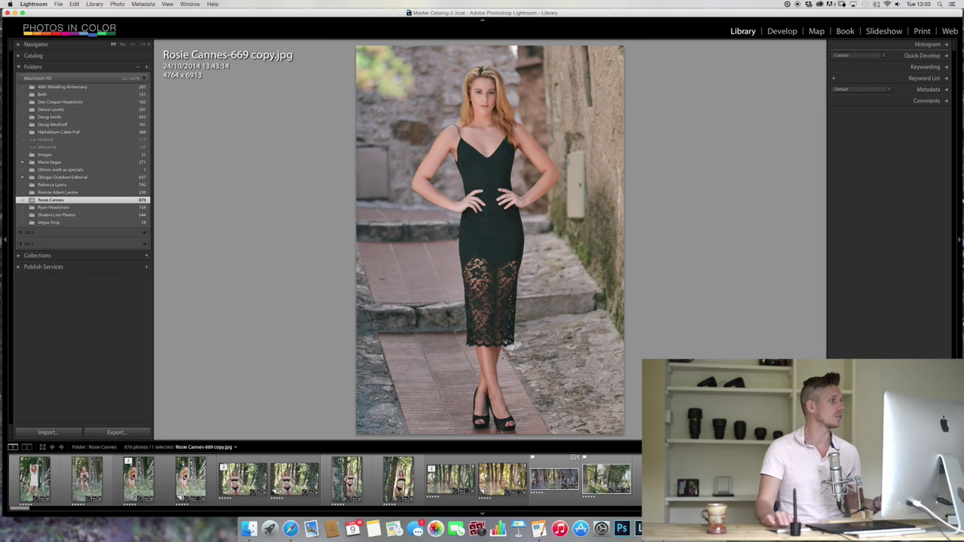
pyautogui.click(144, 79)
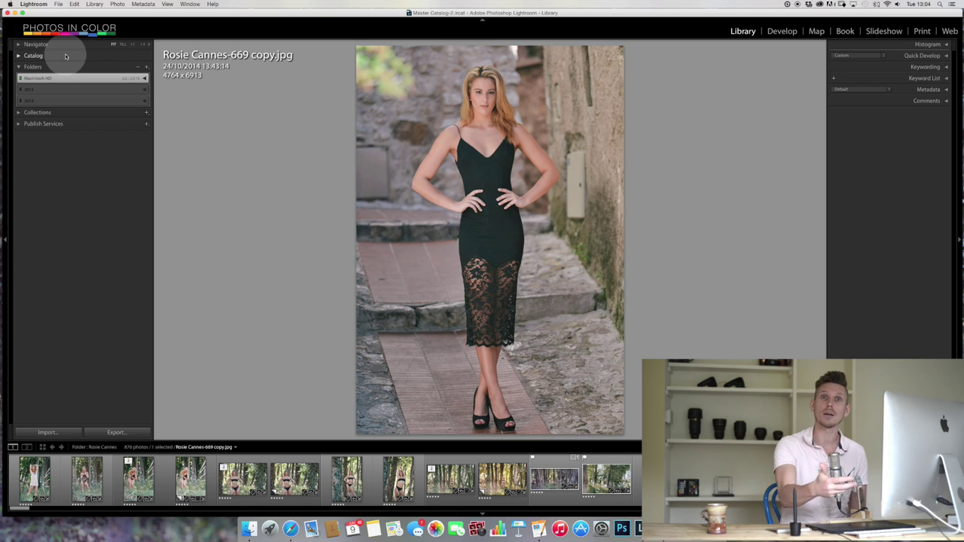
pyautogui.click(143, 89)
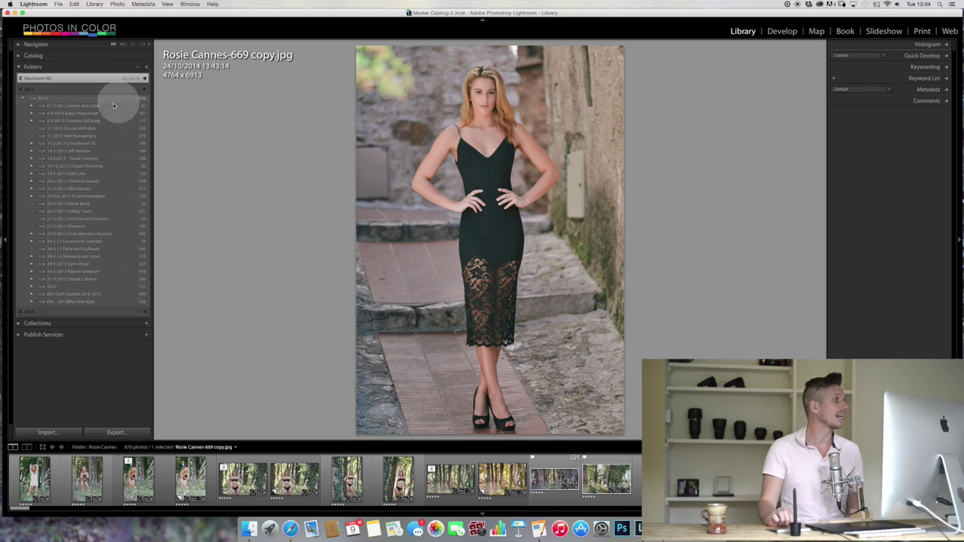
# Step: Check the snorkelling folder, then browse the 984-photo Belt Craft Studios 29-8-2013 shoot
pyautogui.click(56, 128)
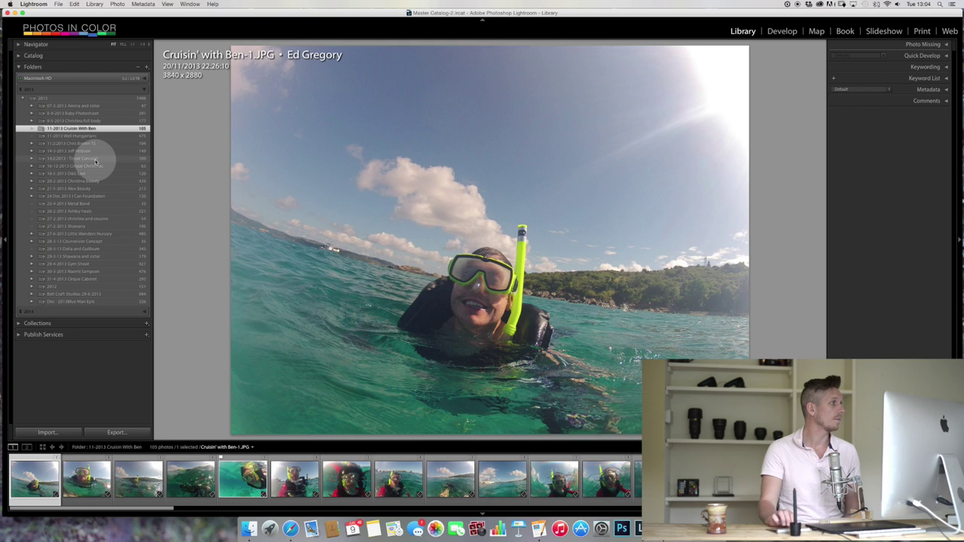
pyautogui.click(104, 293)
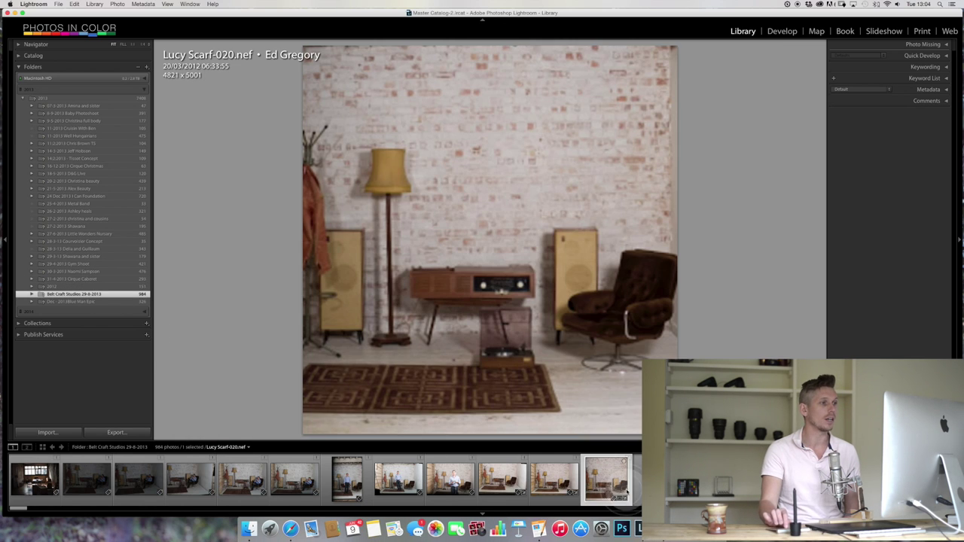
pyautogui.click(616, 489)
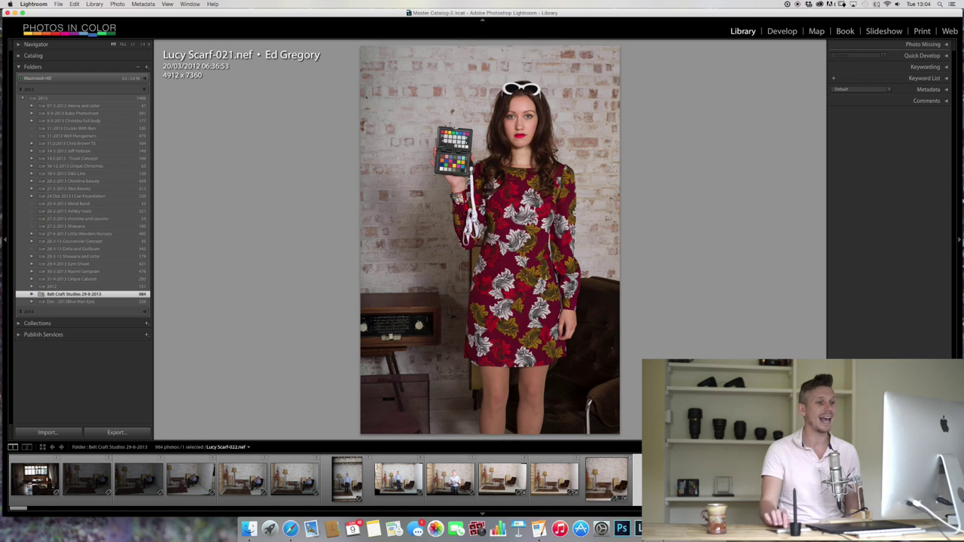
pyautogui.click(620, 496)
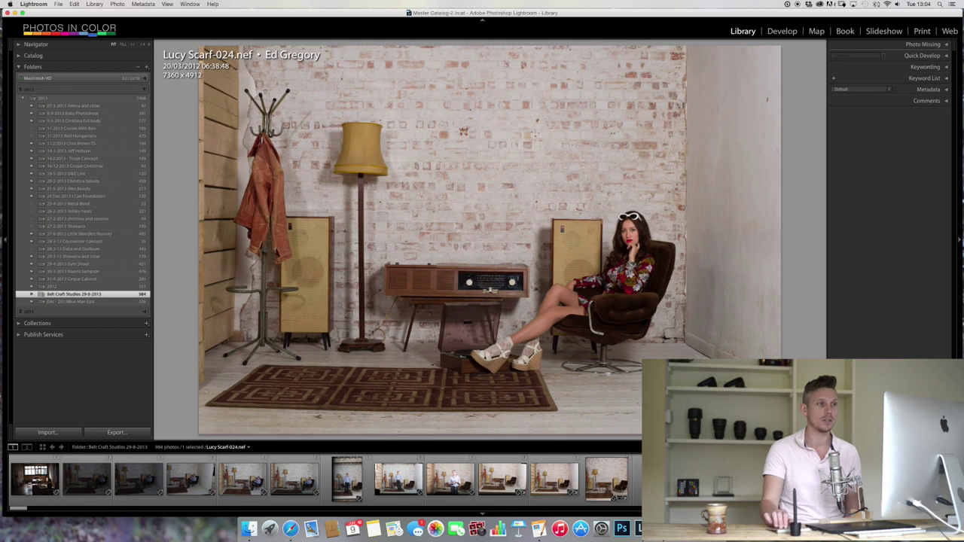
pyautogui.scroll(-3, 527, 482)
pyautogui.click(443, 501)
pyautogui.press('Right')
pyautogui.press('Right')
pyautogui.press('Right')
pyautogui.press('Right')
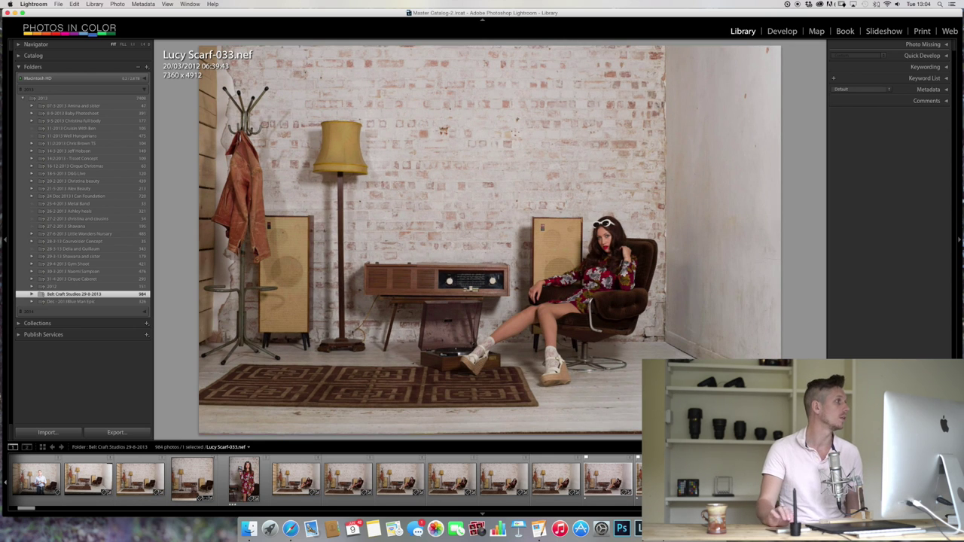
# Step: Collapse Folders and expand Collections to reveal Quick Collection, Smart Collections and Snapkit packs
pyautogui.click(18, 67)
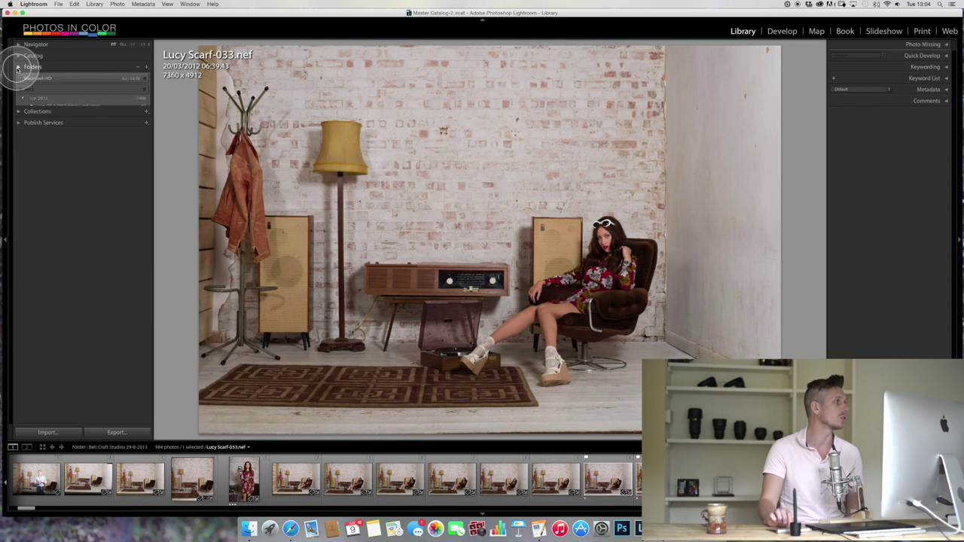
pyautogui.click(18, 79)
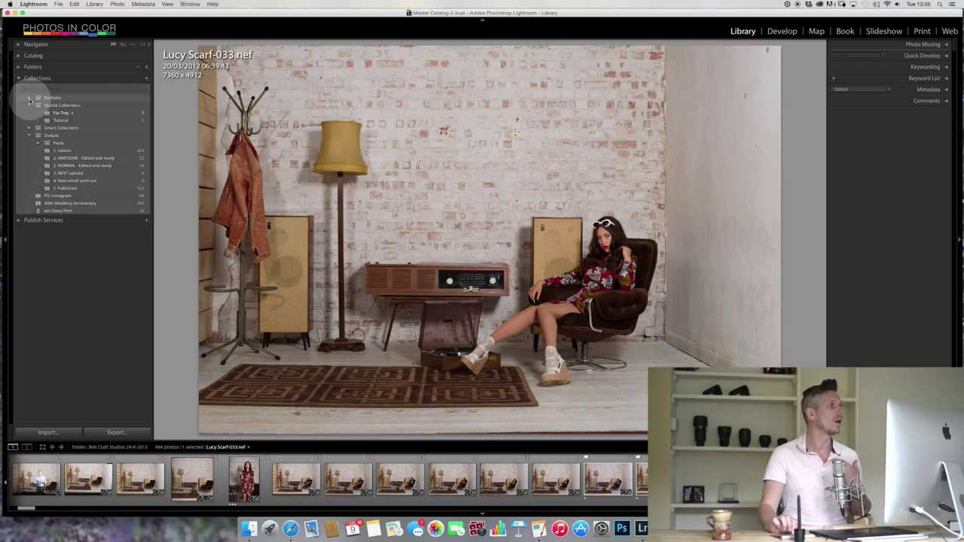
# Step: Expand the Portfolio set and view the advertising collection's cognac concept and white-top fashion ads
pyautogui.click(30, 98)
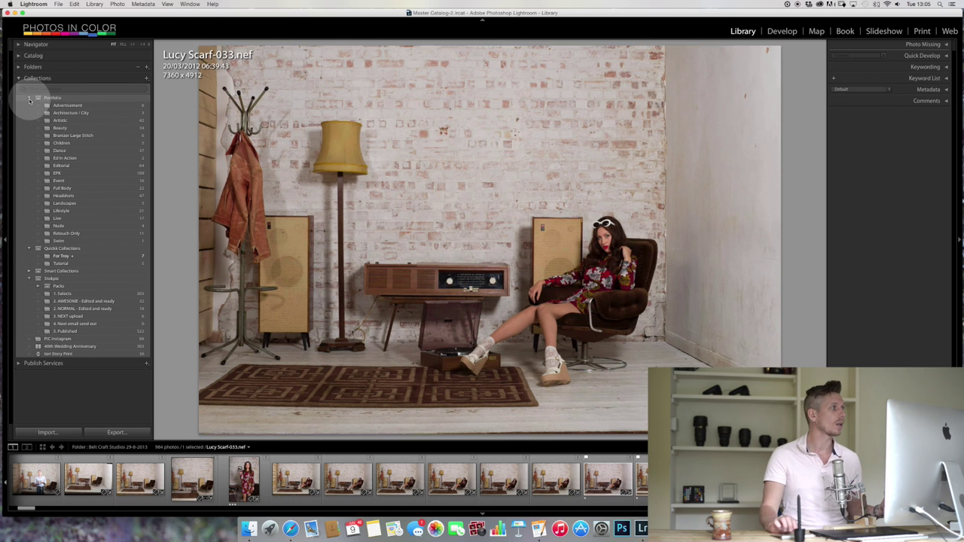
pyautogui.click(47, 98)
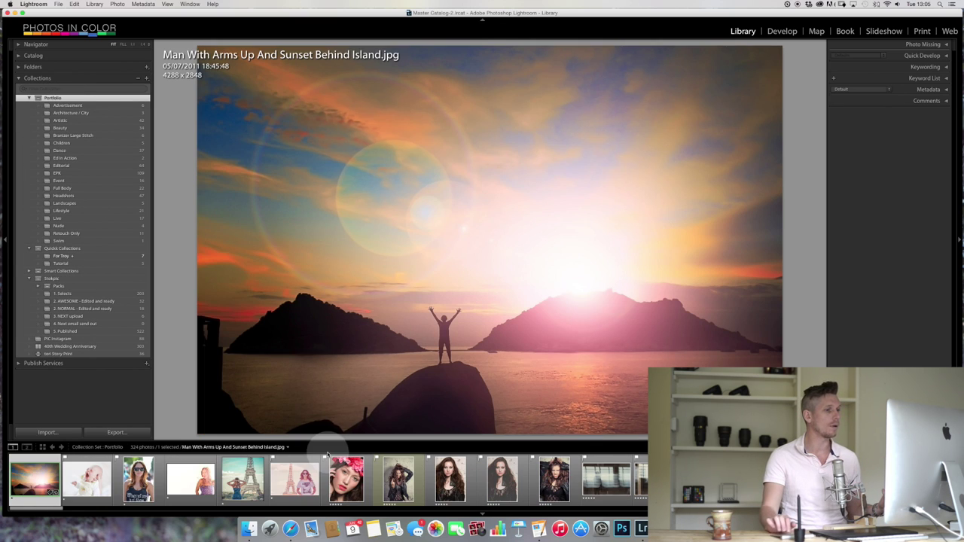
pyautogui.scroll(-15, 423, 505)
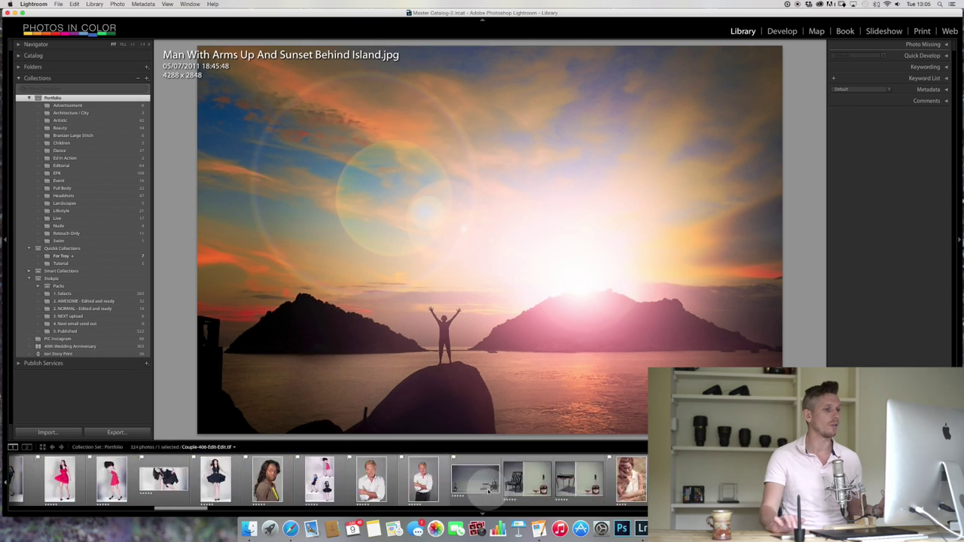
pyautogui.scroll(-10, 488, 491)
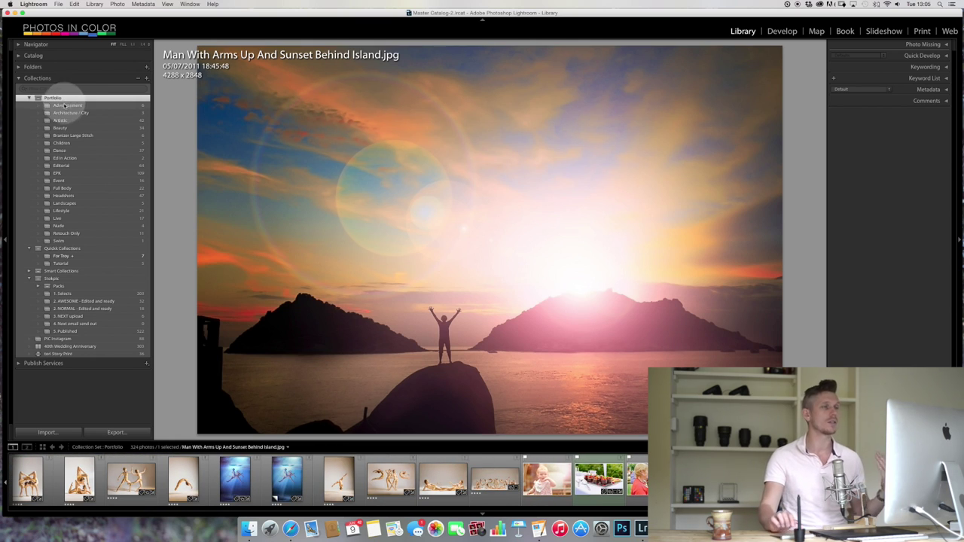
pyautogui.click(65, 106)
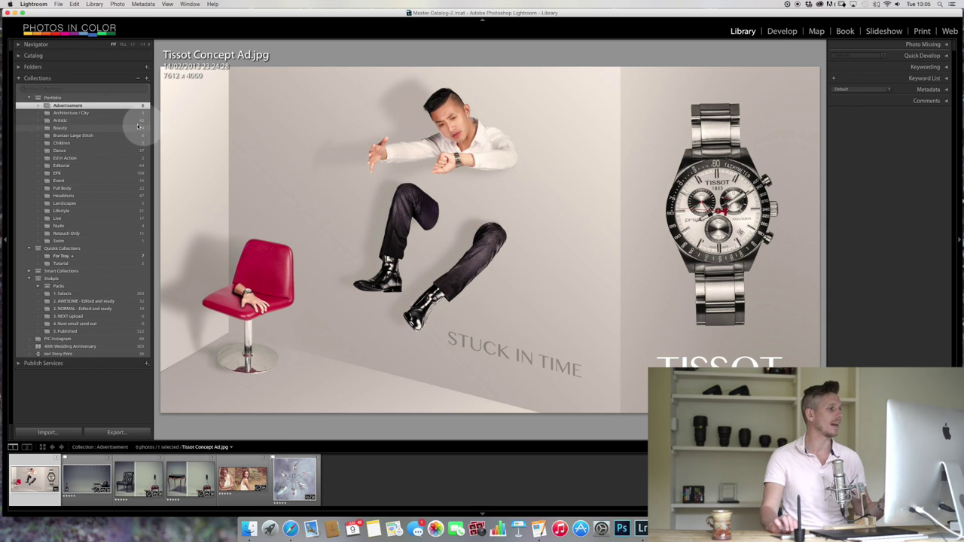
pyautogui.click(80, 479)
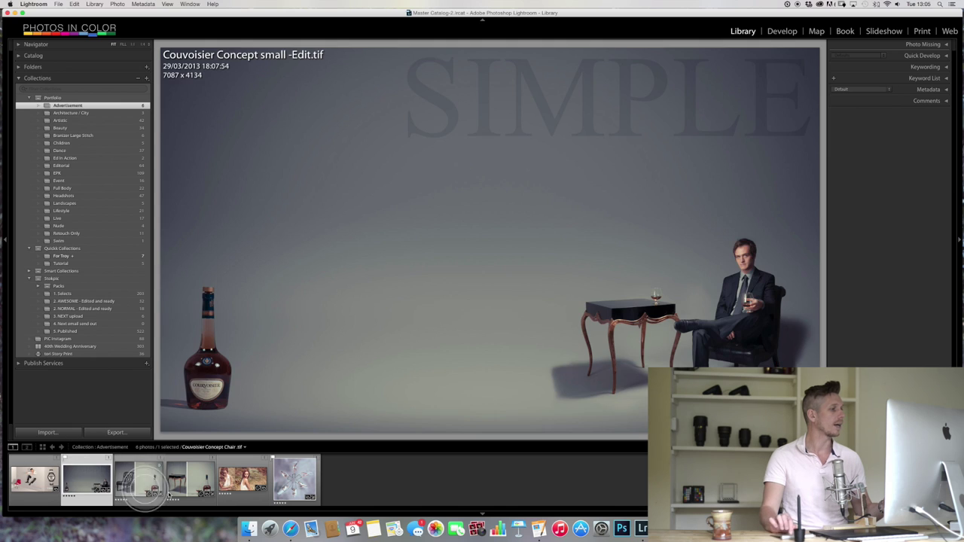
pyautogui.click(241, 479)
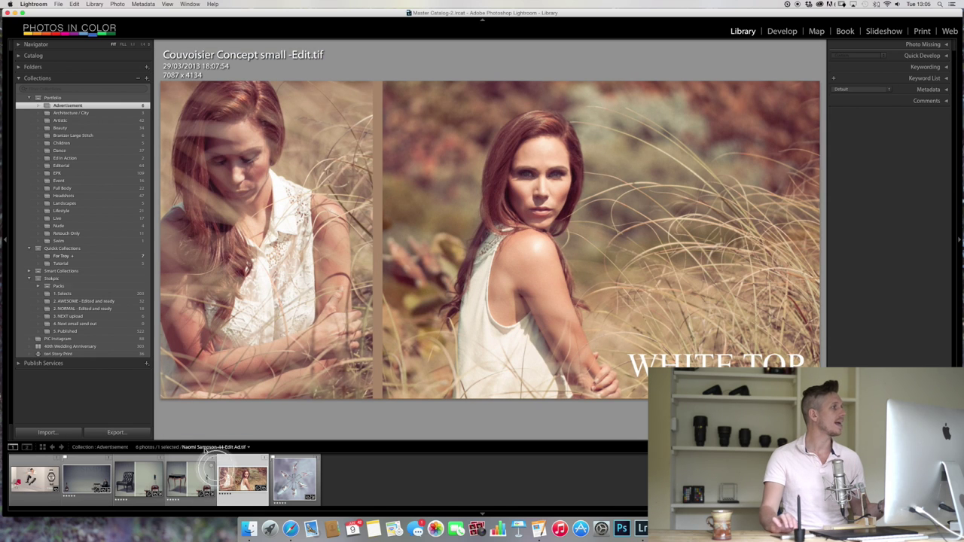
# Step: Open the Beauty collection and view the blonde, painted-nails and curly-haired portraits
pyautogui.click(114, 128)
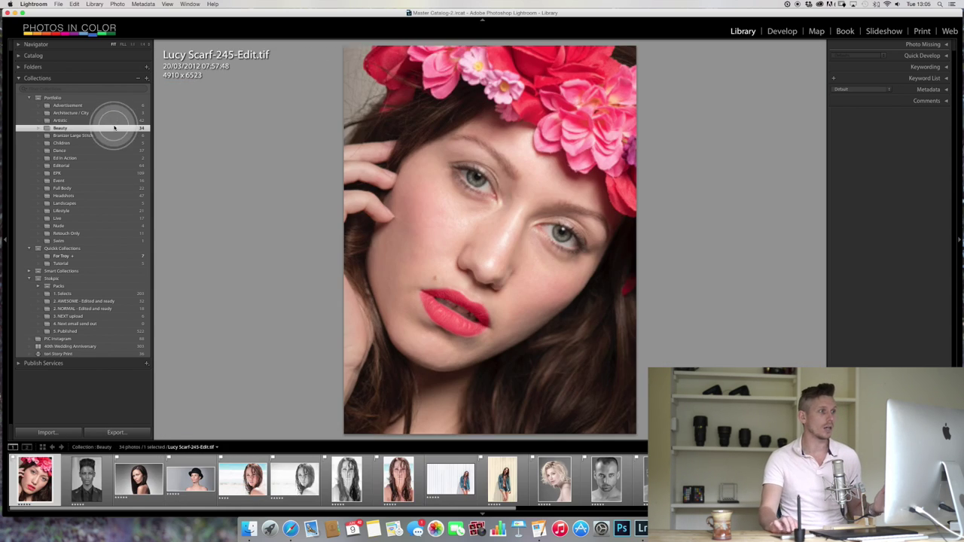
pyautogui.click(544, 491)
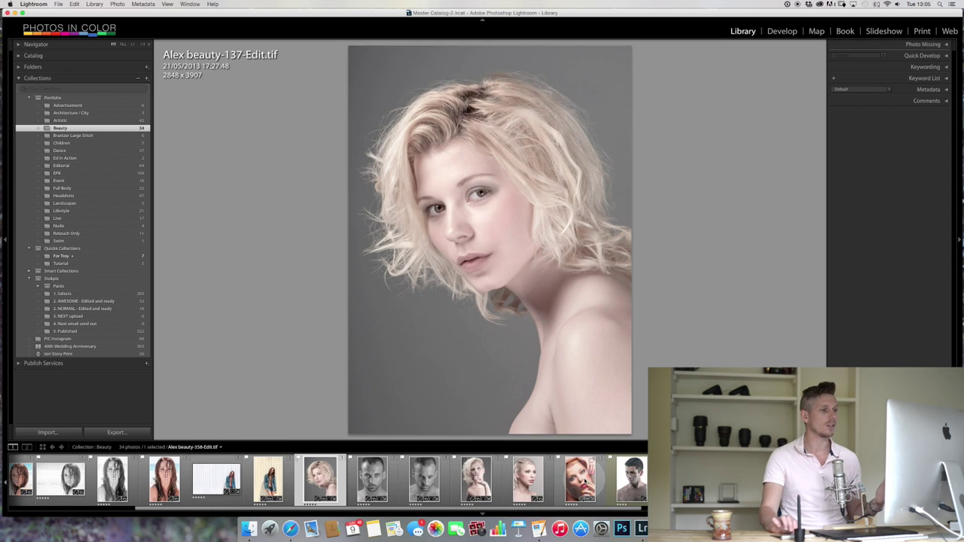
pyautogui.click(580, 478)
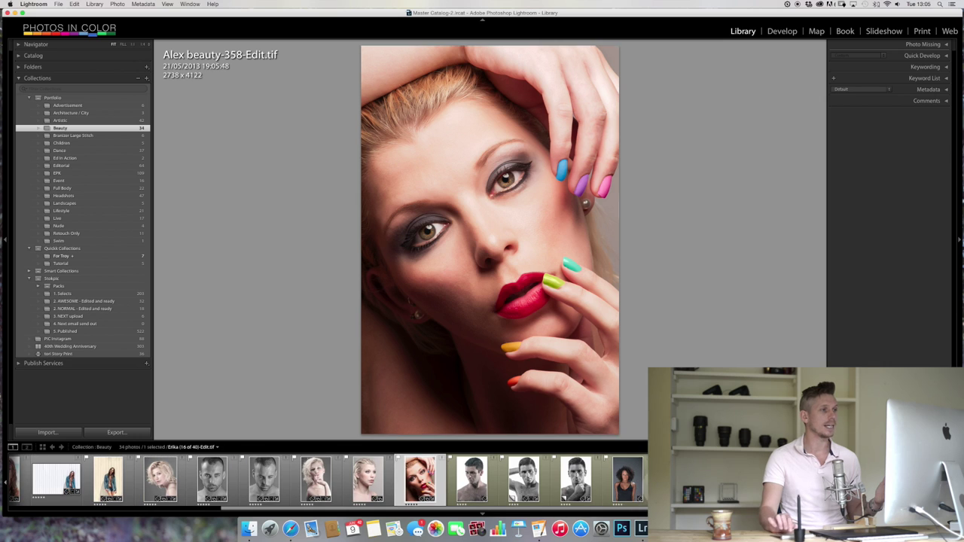
pyautogui.click(628, 479)
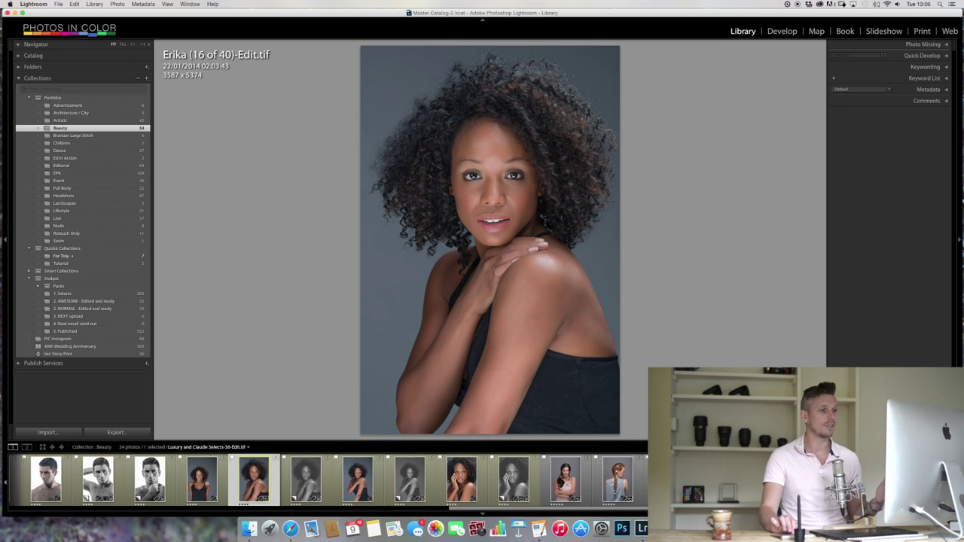
pyautogui.press('super+z')
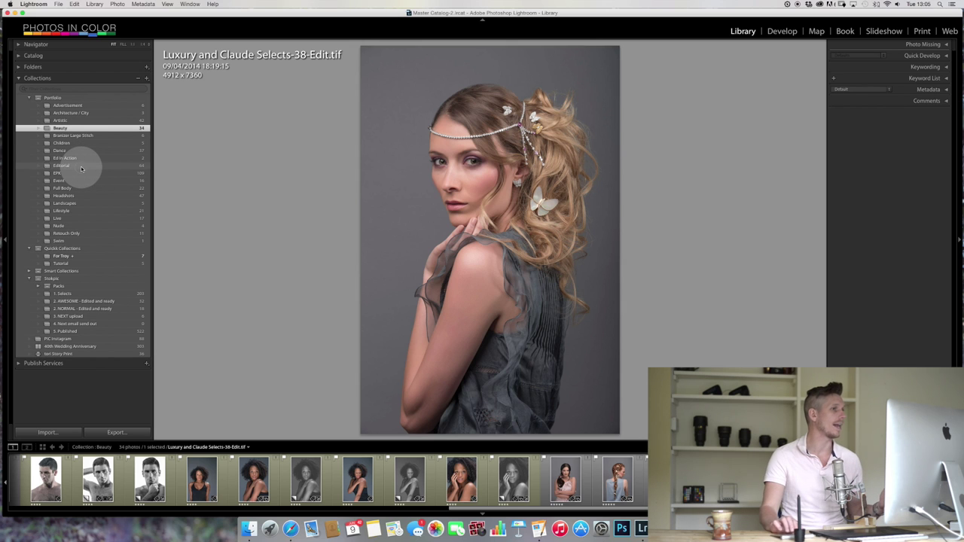
# Step: Show an Editorial couple photo large, then step through several Headshots photos
pyautogui.click(75, 166)
pyautogui.click(502, 479)
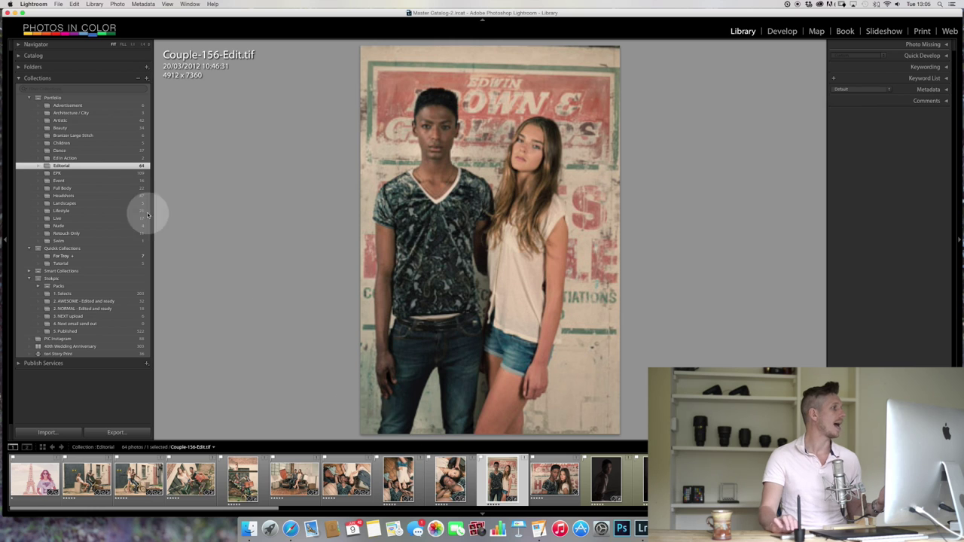
pyautogui.click(78, 195)
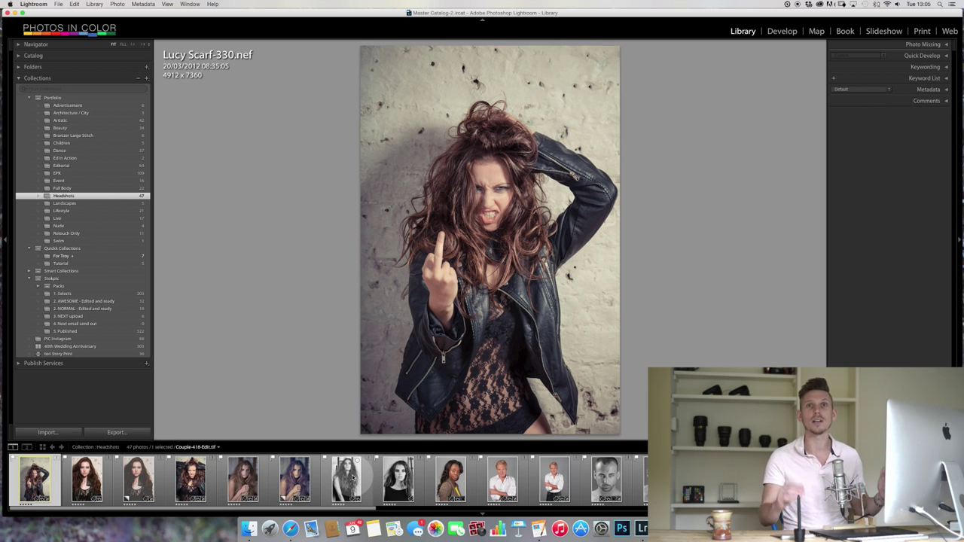
pyautogui.scroll(-5, 352, 477)
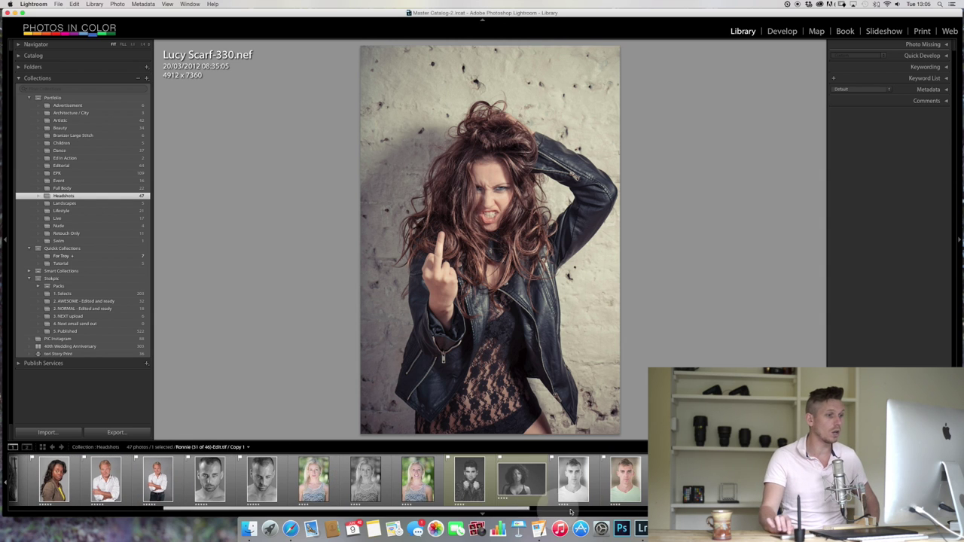
pyautogui.click(628, 490)
pyautogui.press('Right')
pyautogui.press('Right')
pyautogui.press('Right')
pyautogui.press('Right')
pyautogui.press('Right')
pyautogui.press('Right')
pyautogui.press('Right')
pyautogui.press('Right')
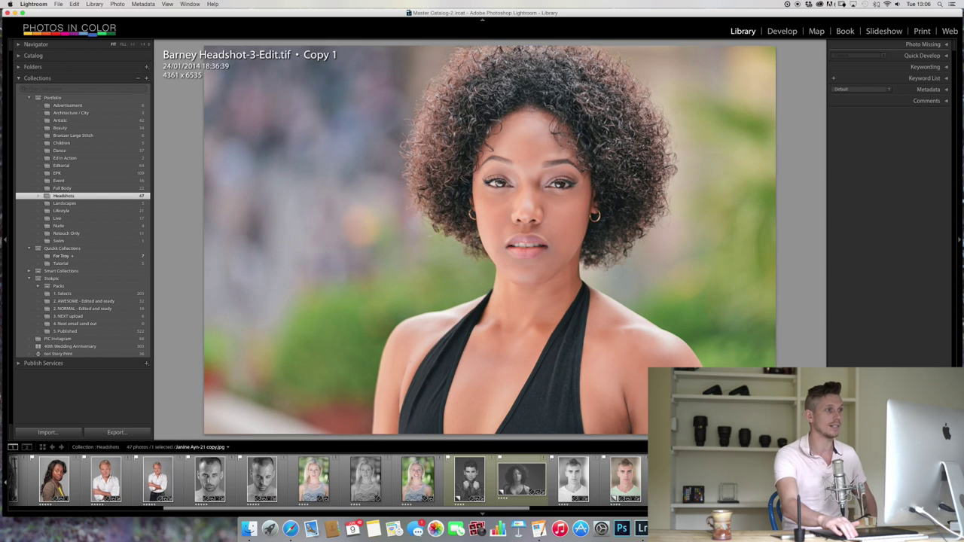
pyautogui.press('Right')
pyautogui.press('Right')
pyautogui.press('Right')
pyautogui.press('Right')
pyautogui.press('Right')
pyautogui.press('Right')
pyautogui.press('Right')
pyautogui.press('Right')
pyautogui.press('Right')
pyautogui.press('Right')
pyautogui.press('Right')
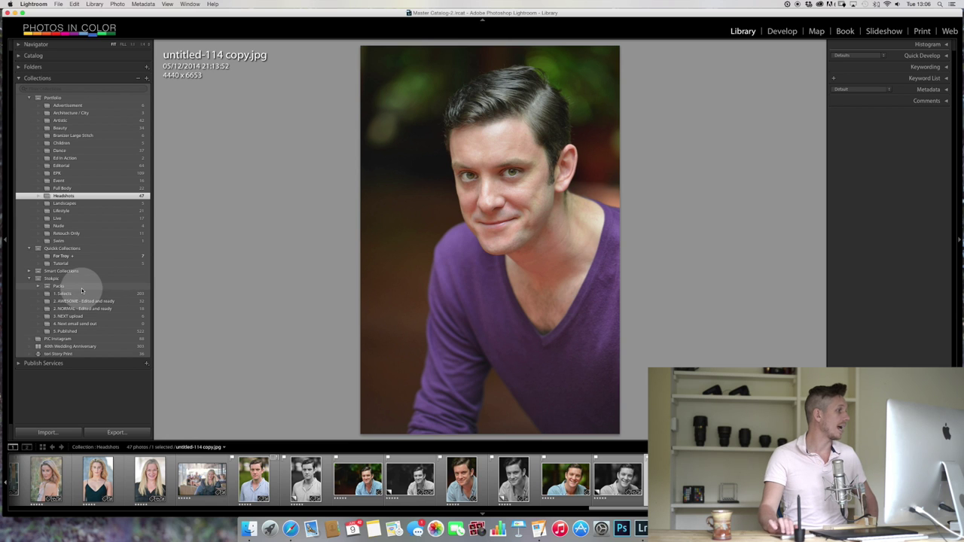
# Step: Open the 5. Published collection and display 'Sun Setting Behind Rocks In Desert.tif' large
pyautogui.click(66, 331)
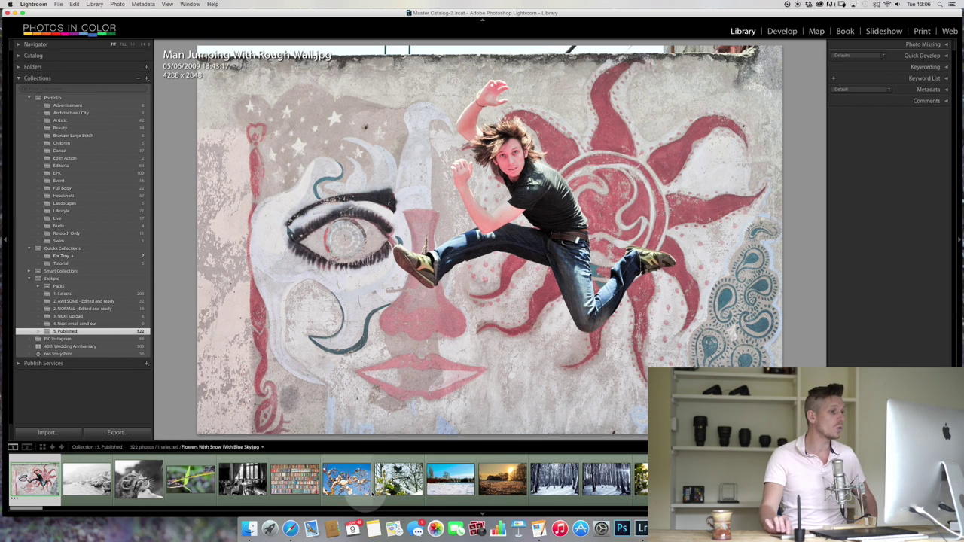
pyautogui.scroll(-3, 486, 486)
pyautogui.scroll(-10, 486, 486)
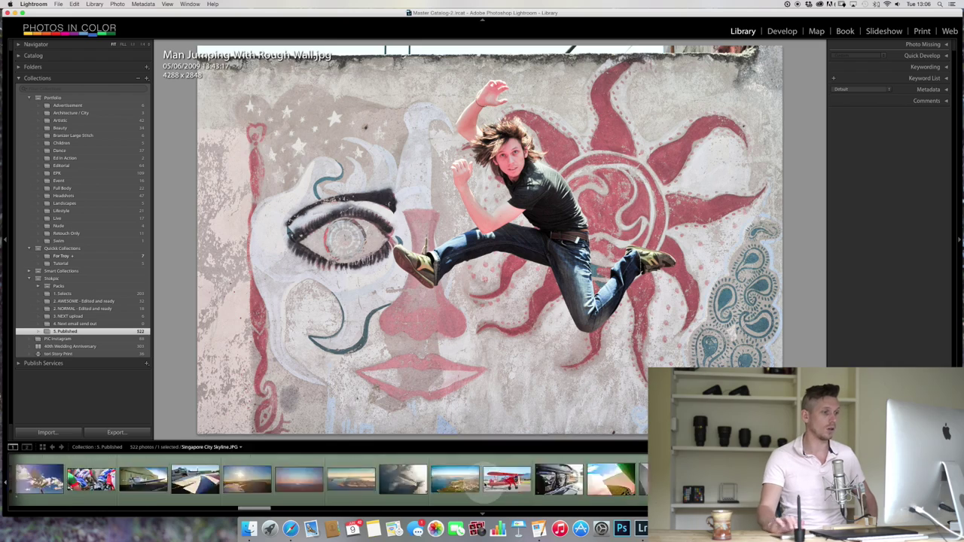
pyautogui.scroll(-5, 486, 486)
pyautogui.click(579, 480)
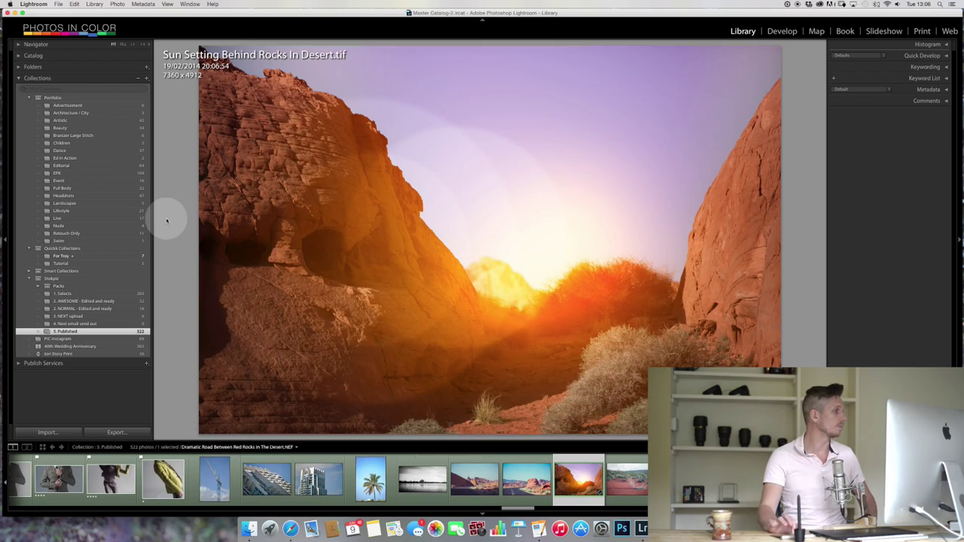
# Step: Fold away Collections and view the Hard Drive, Behance, Facebook and Flickr publish services
pyautogui.click(18, 79)
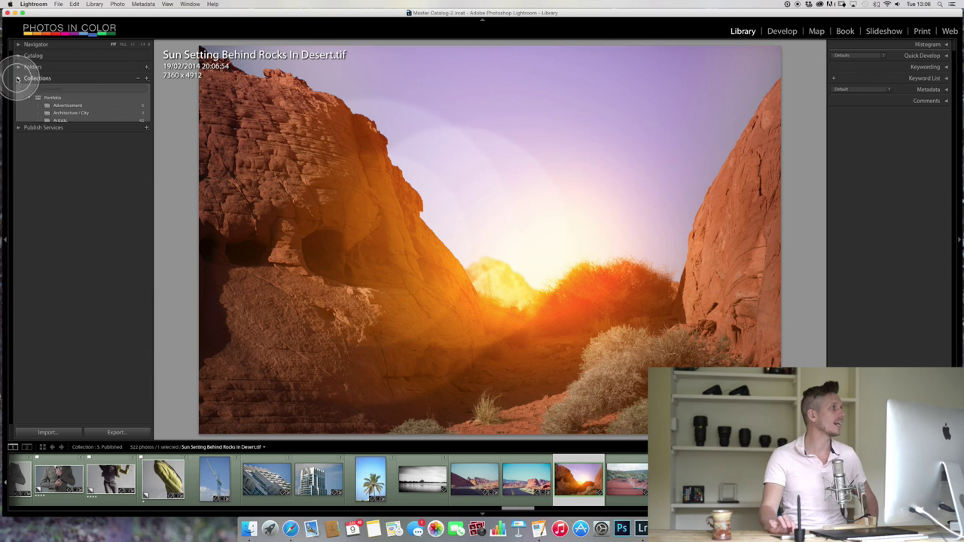
pyautogui.click(18, 90)
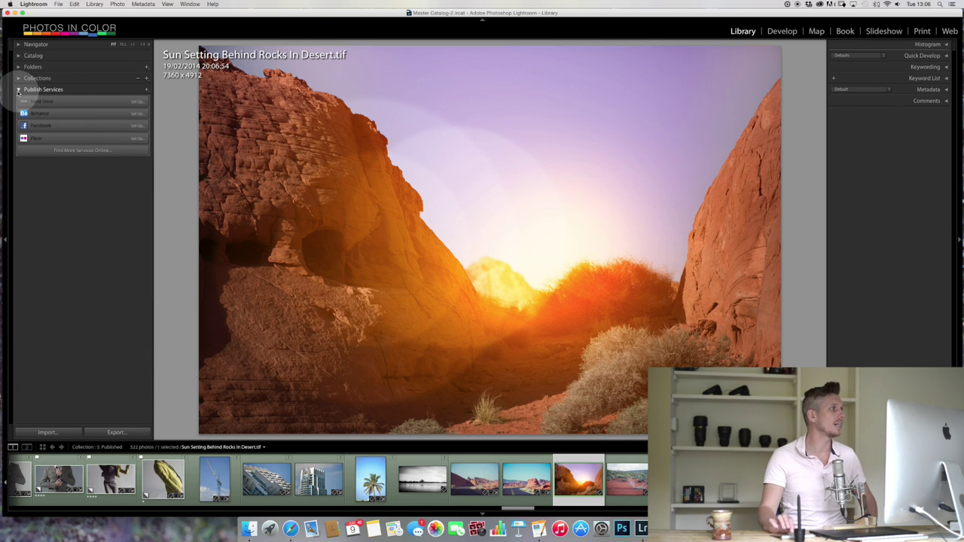
pyautogui.click(99, 153)
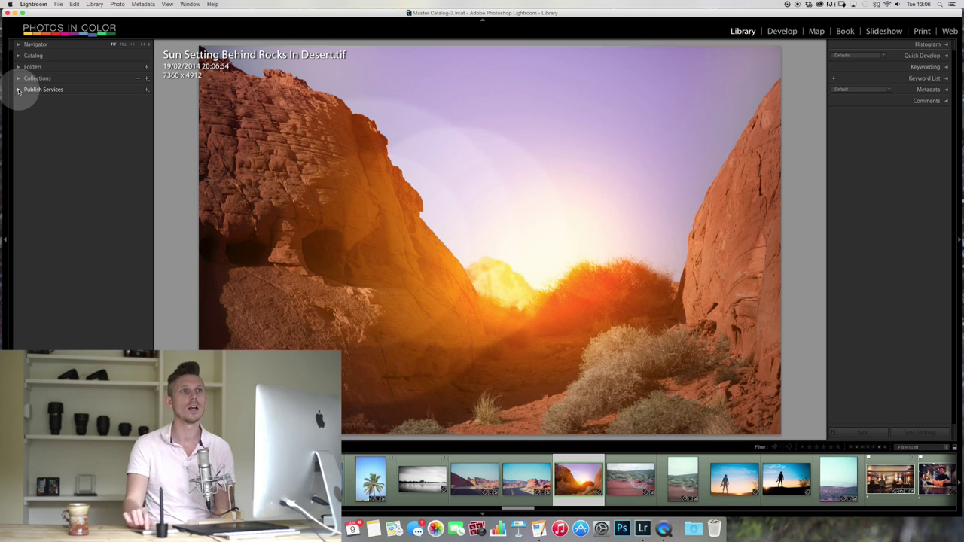
# Step: Check the desert photo's histogram, hide it, then show the Quick Develop preset and tone controls
pyautogui.click(946, 45)
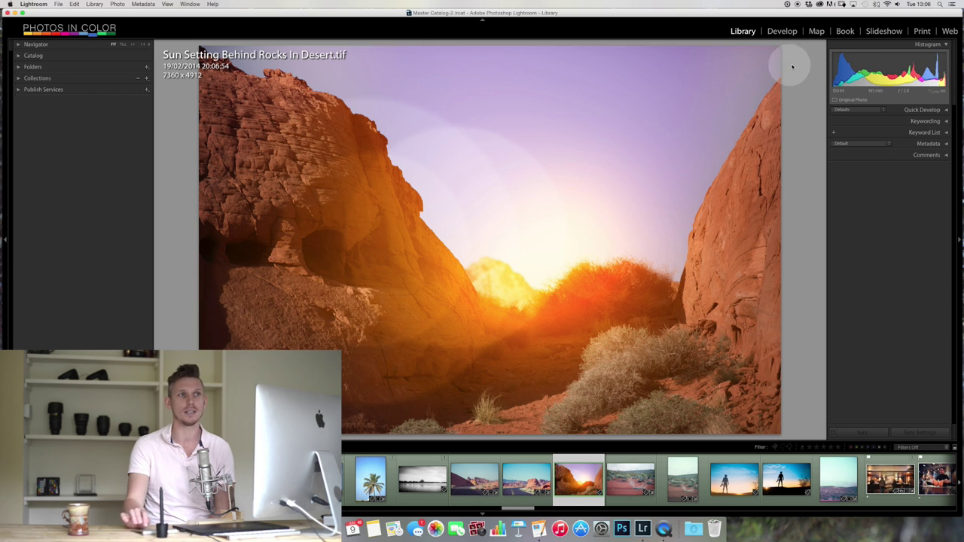
pyautogui.click(947, 45)
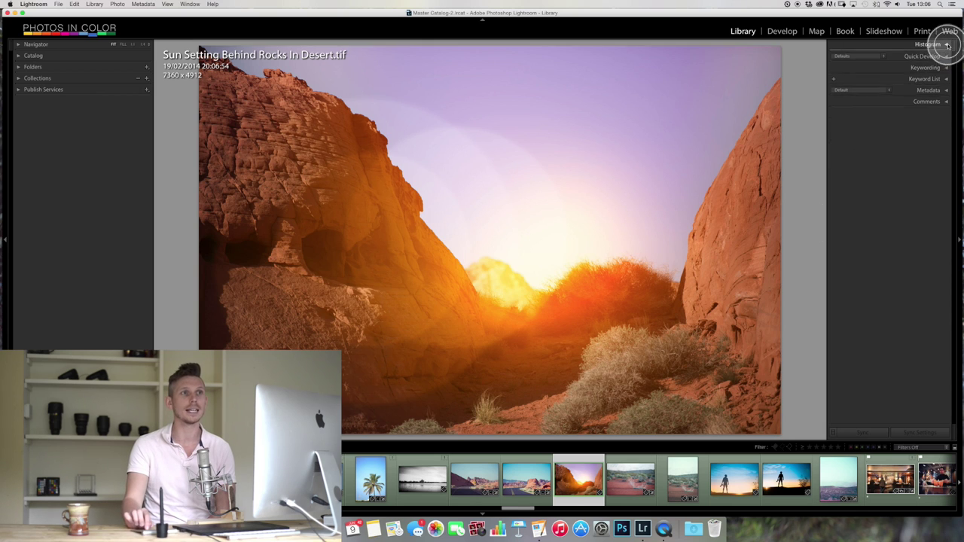
pyautogui.click(947, 56)
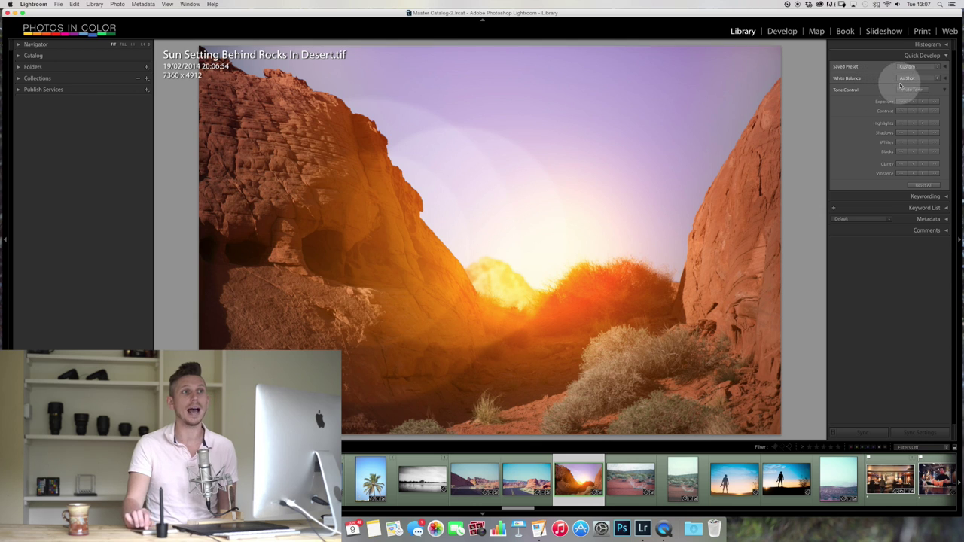
pyautogui.click(935, 67)
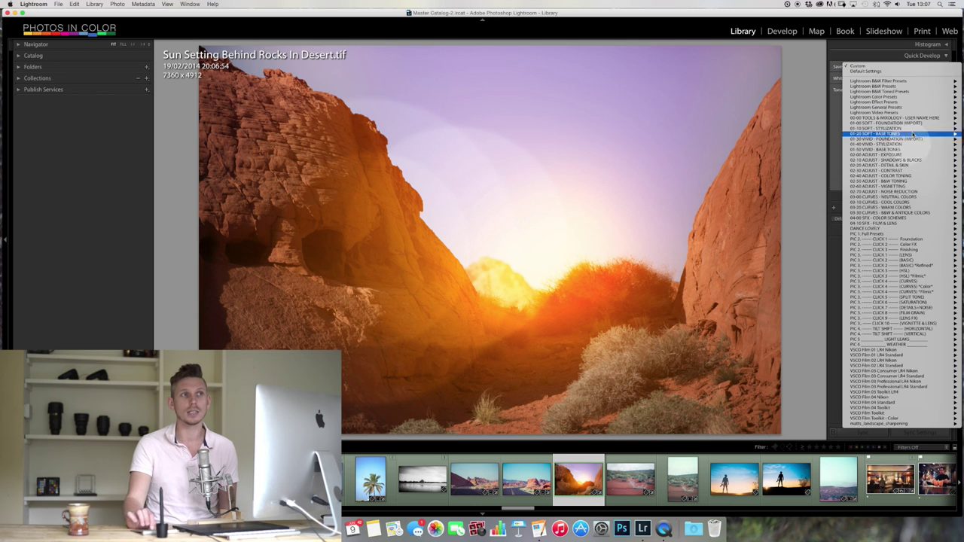
pyautogui.click(814, 58)
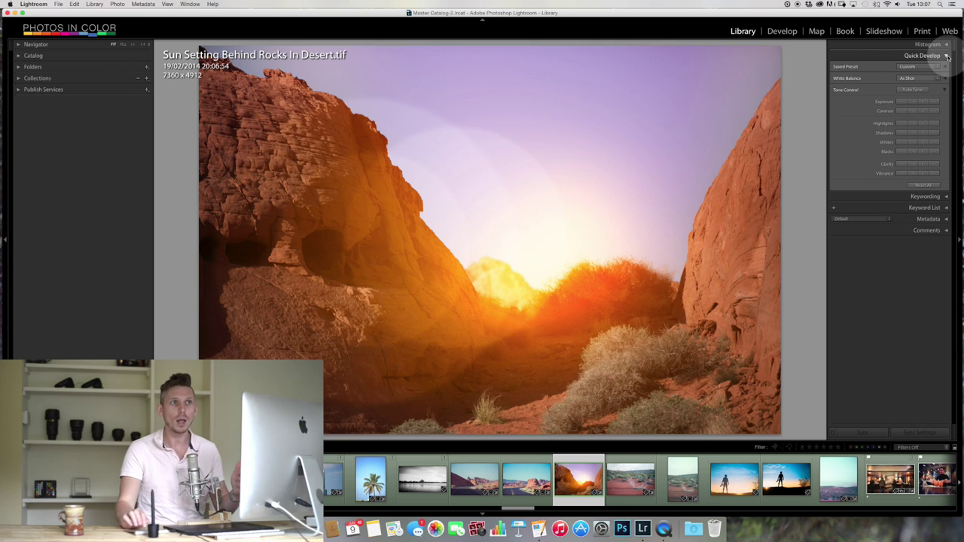
pyautogui.click(947, 55)
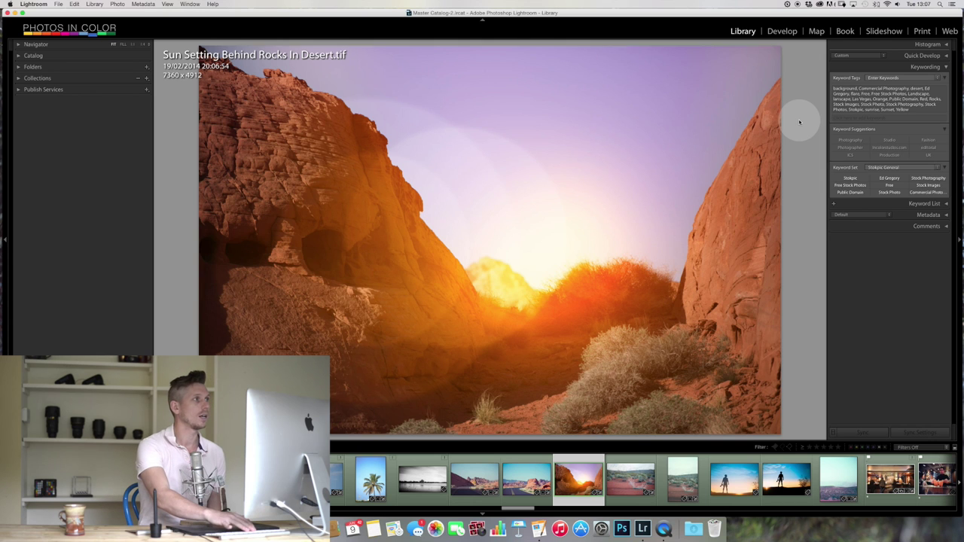
# Step: Switch the Library to Grid view with the Library Filter bar showing
pyautogui.press('g')
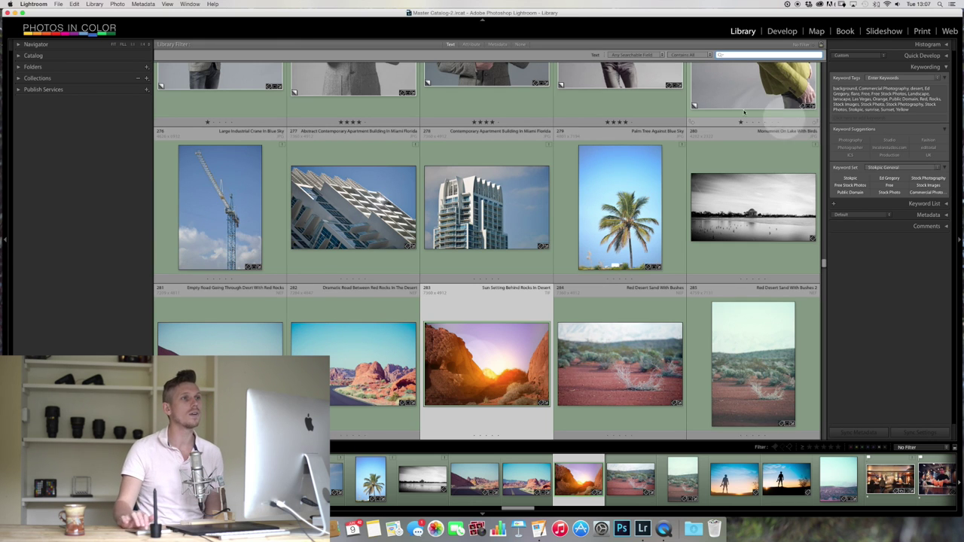
# Step: Filter the library by the text 'sea' and select the underwater fish and scuba diver photos
pyautogui.click(733, 55)
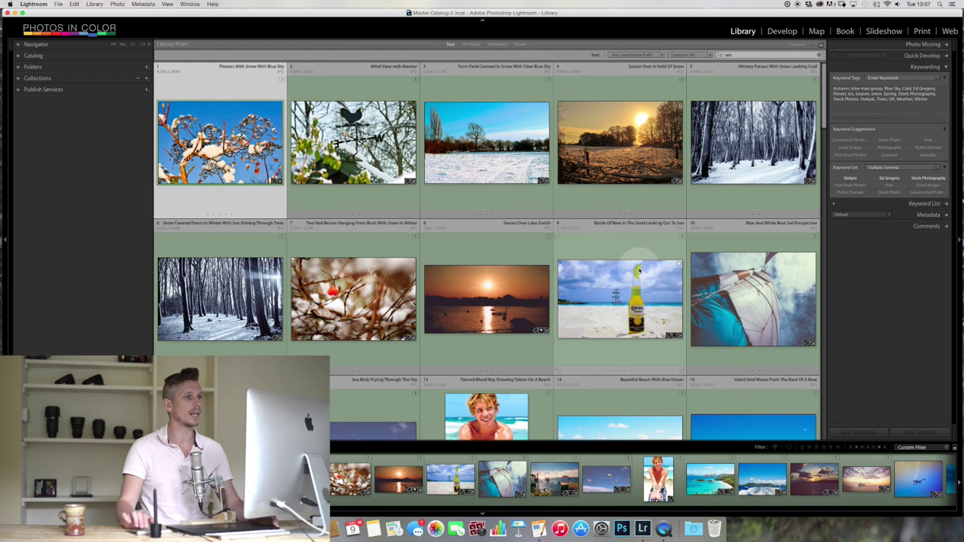
pyautogui.scroll(-5, 572, 241)
pyautogui.click(631, 245)
pyautogui.click(487, 226)
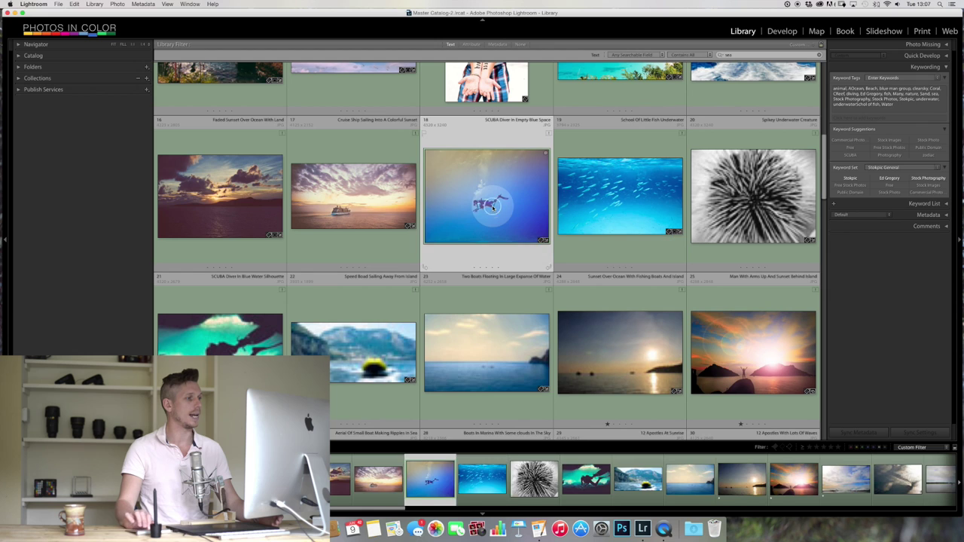
# Step: Scroll through the remaining sea results, start a new keyword entry, then fold away Keywording
pyautogui.scroll(-3, 452, 257)
pyautogui.scroll(-8, 453, 257)
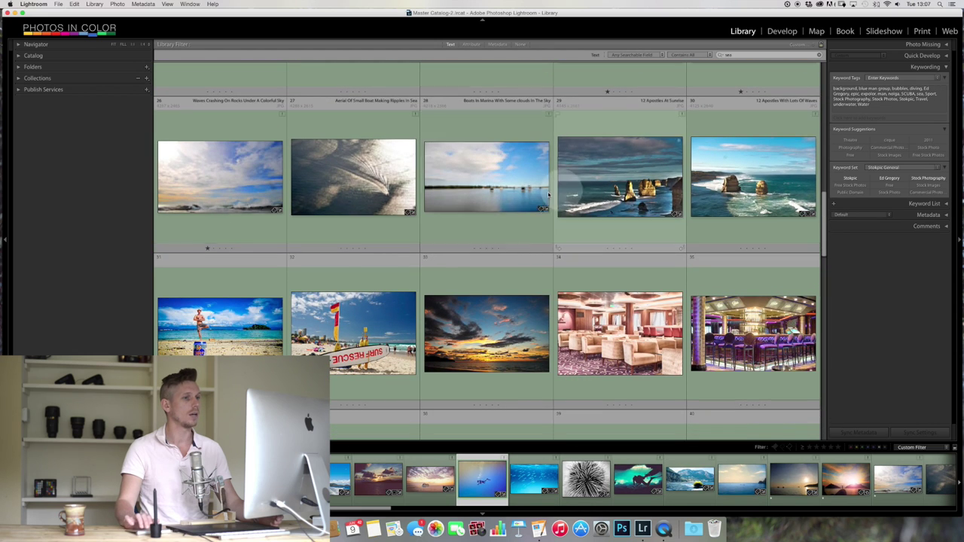
pyautogui.scroll(-2, 513, 236)
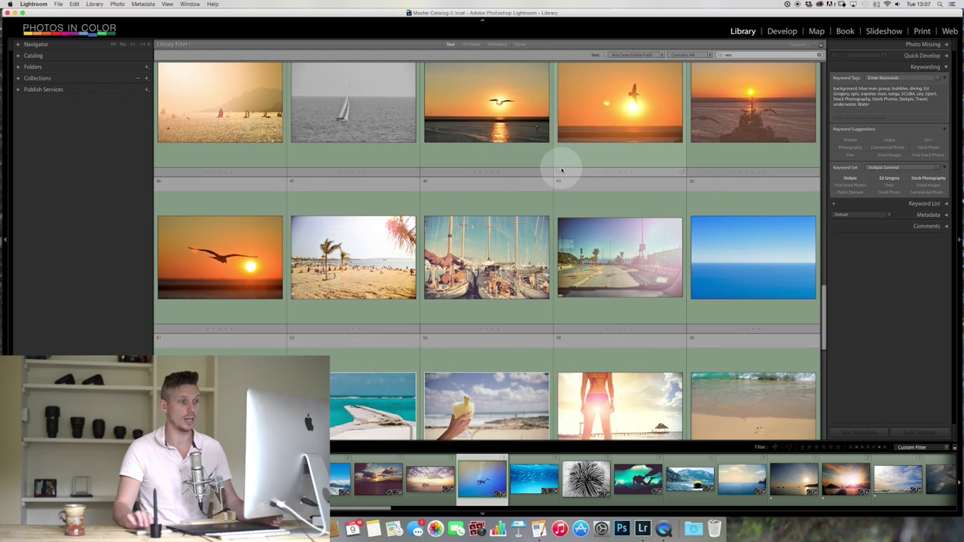
pyautogui.scroll(-6, 637, 204)
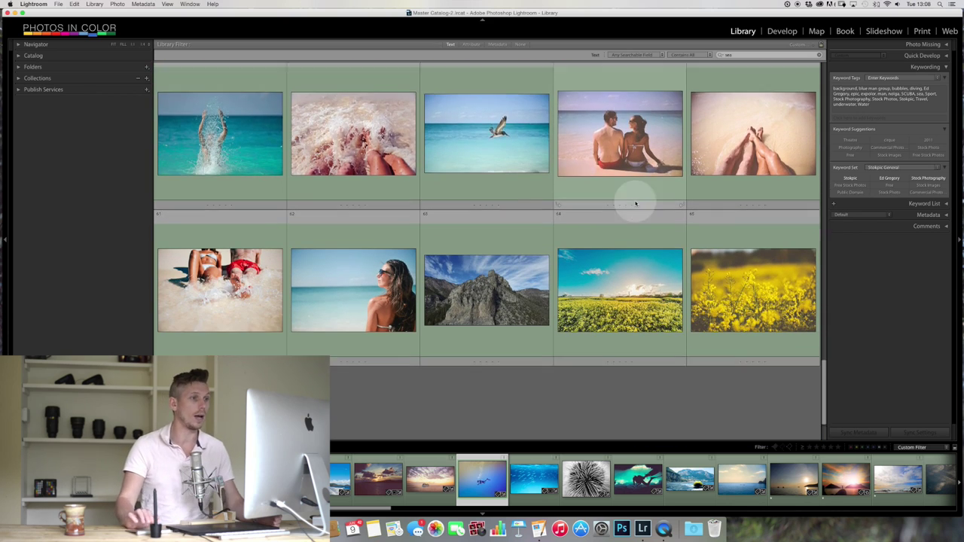
pyautogui.scroll(6, 636, 204)
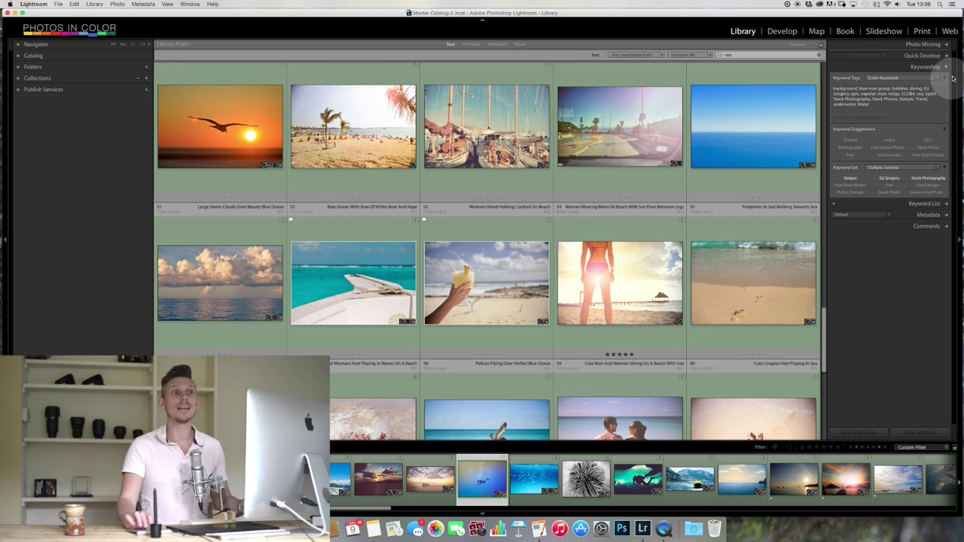
pyautogui.click(860, 119)
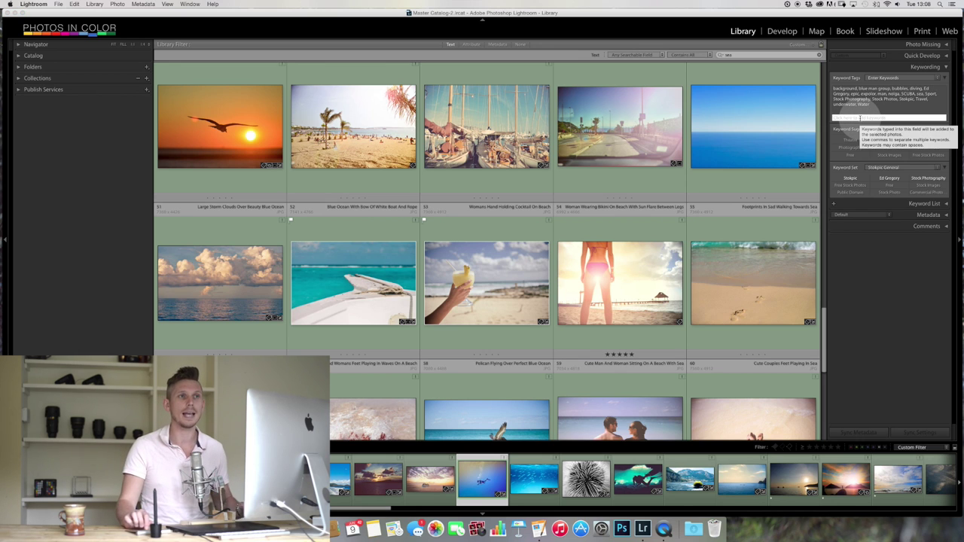
pyautogui.click(946, 66)
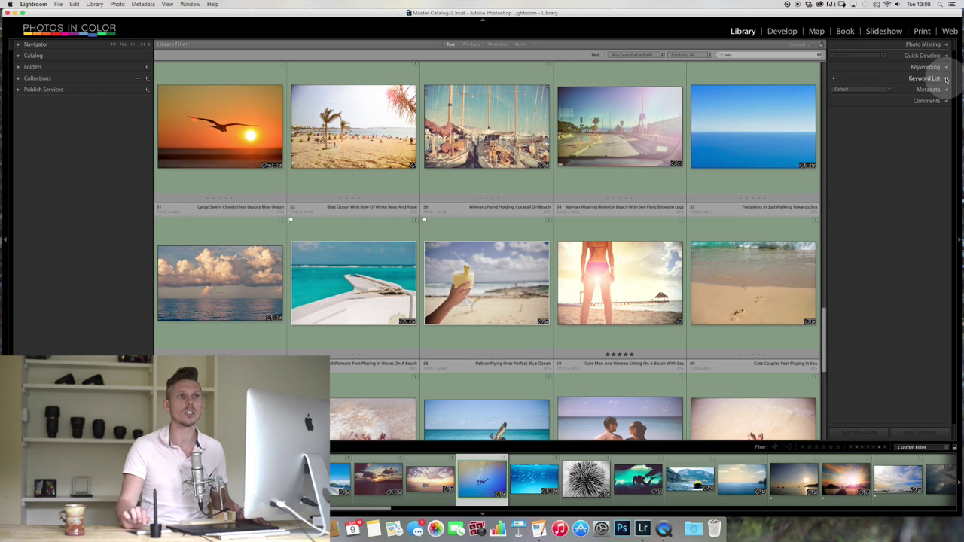
# Step: Look over the Keyword List, then show the scuba photo's metadata: file name, copyright, camera
pyautogui.click(946, 78)
pyautogui.click(850, 90)
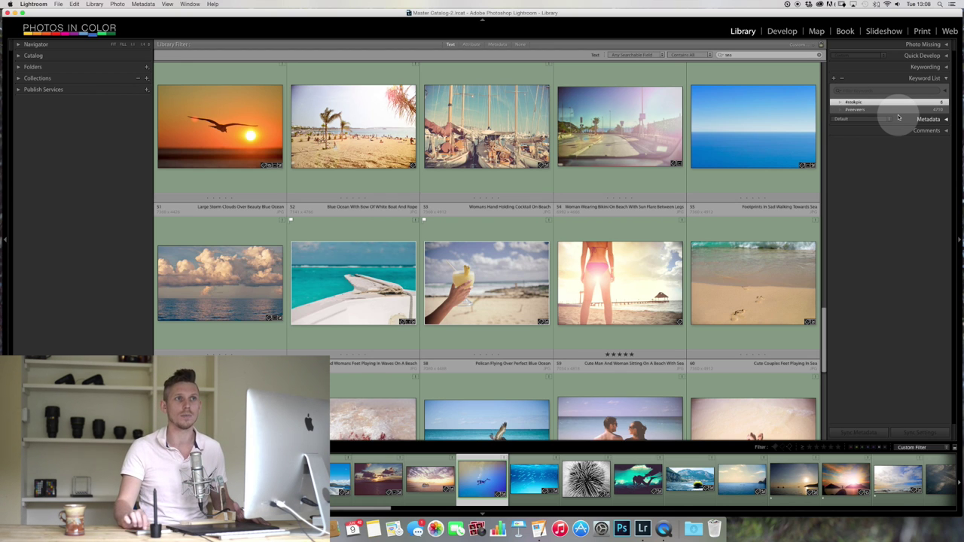
pyautogui.click(947, 78)
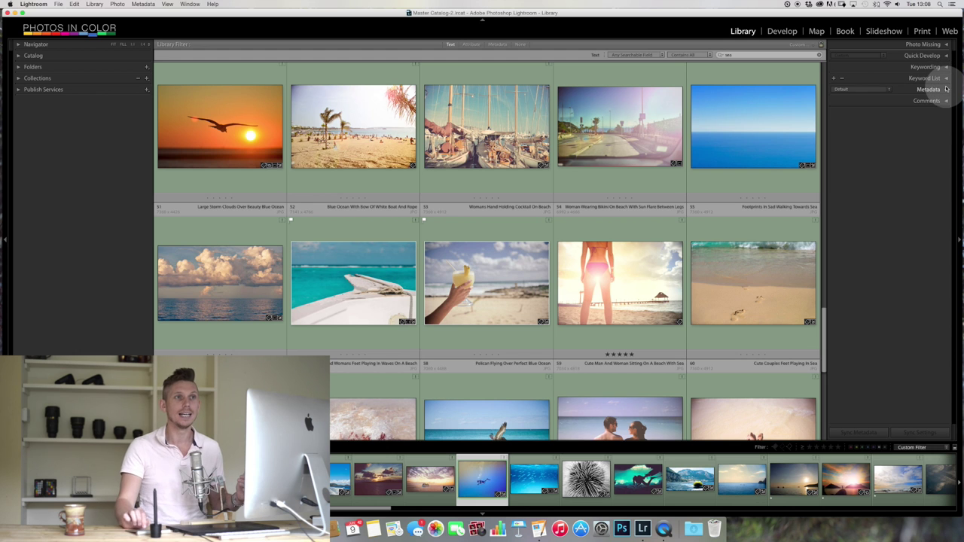
pyautogui.click(947, 89)
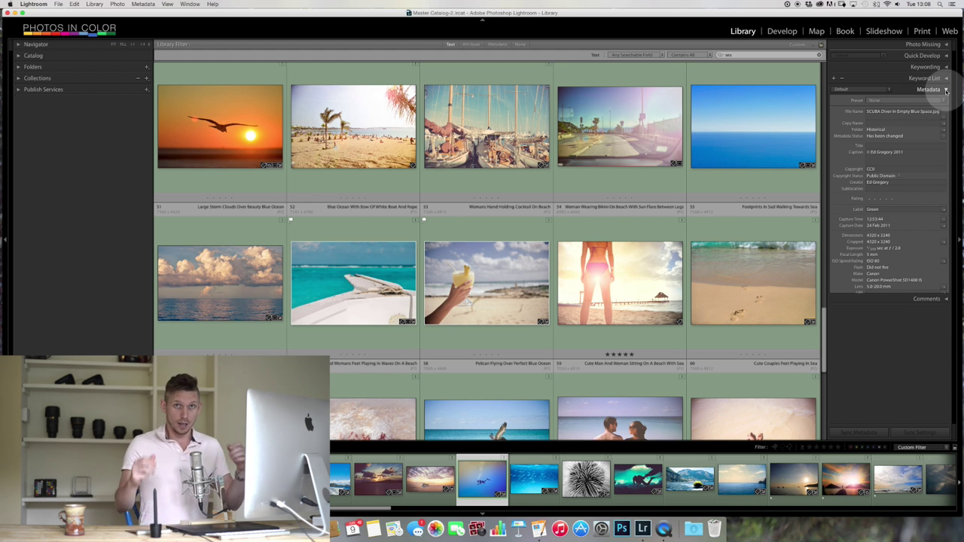